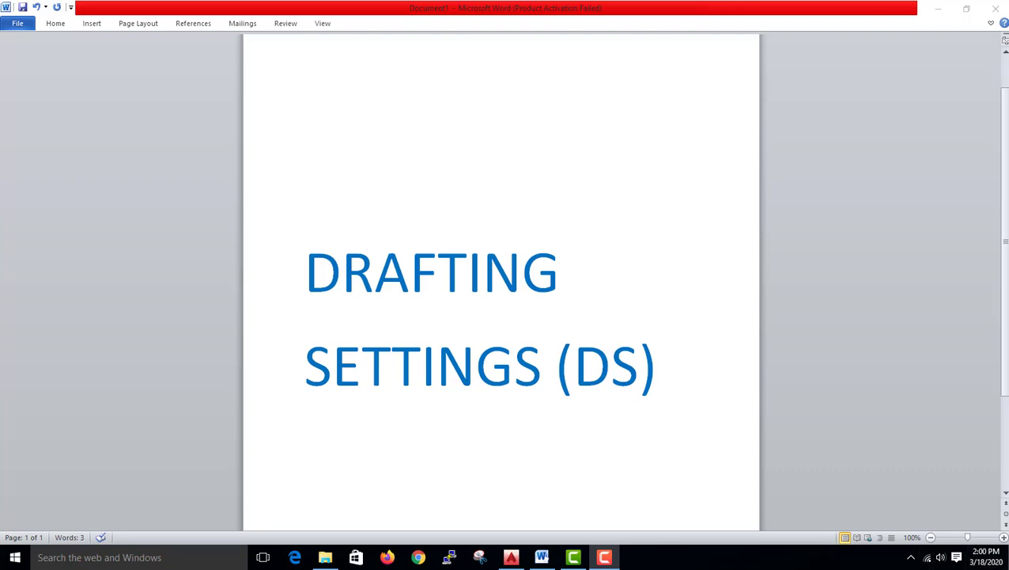
- Leave the Word title page and bring up the blank Drawing1 in AutoCAD 2016
left_click(511, 556)
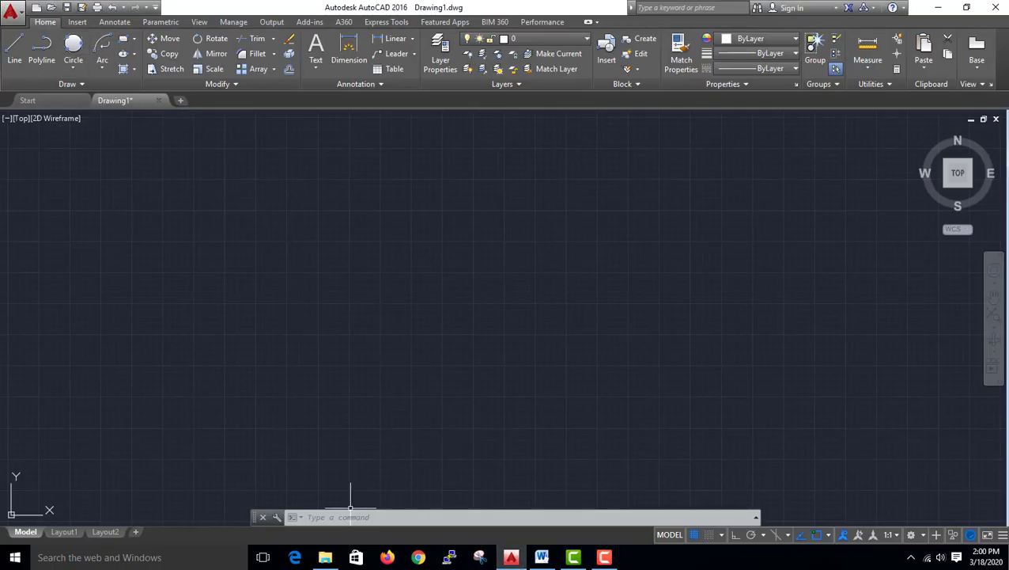
- Enter the DS command to open Drafting Settings on the Object Snap tab
type("D")
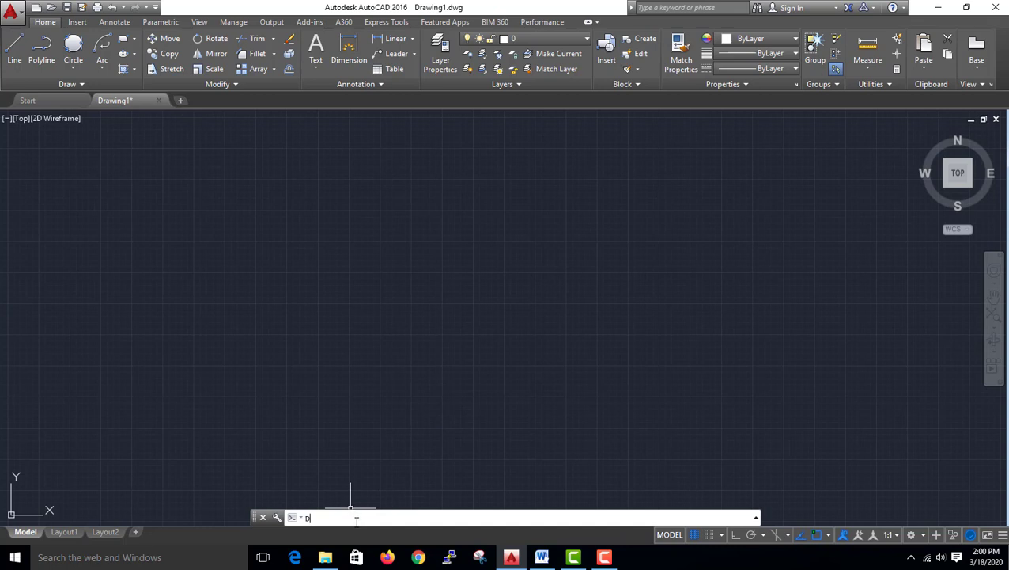
type("S")
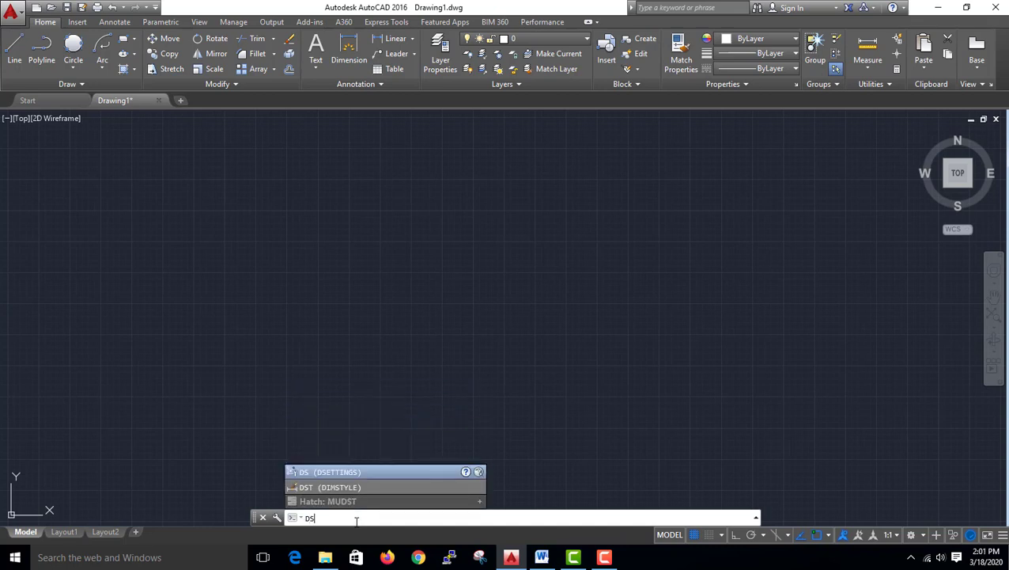
key("Return")
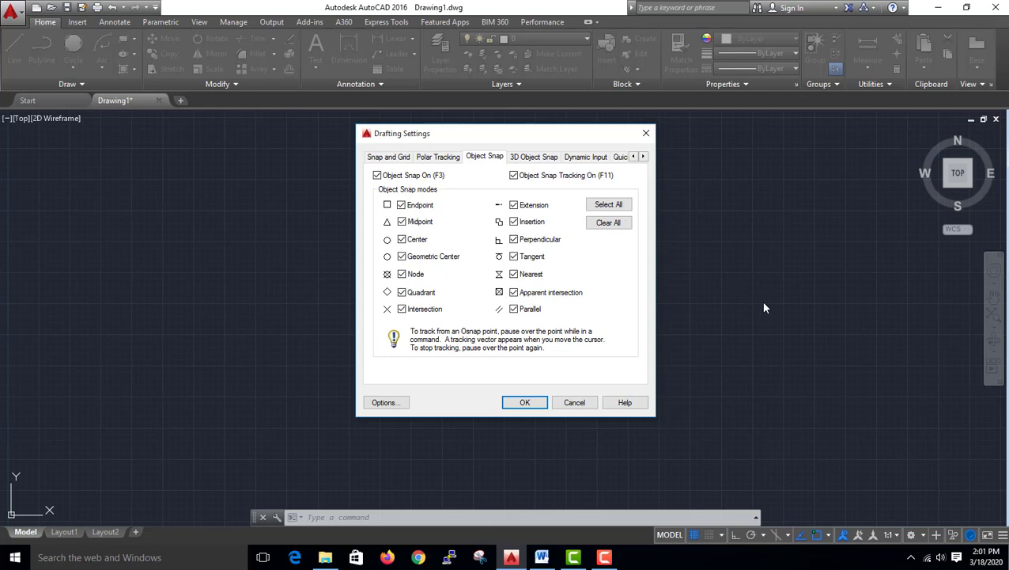
- On the Snap and Grid tab, turn the grid display off and apply
key("ctrl+shift+Tab")
key("ctrl+shift+Tab")
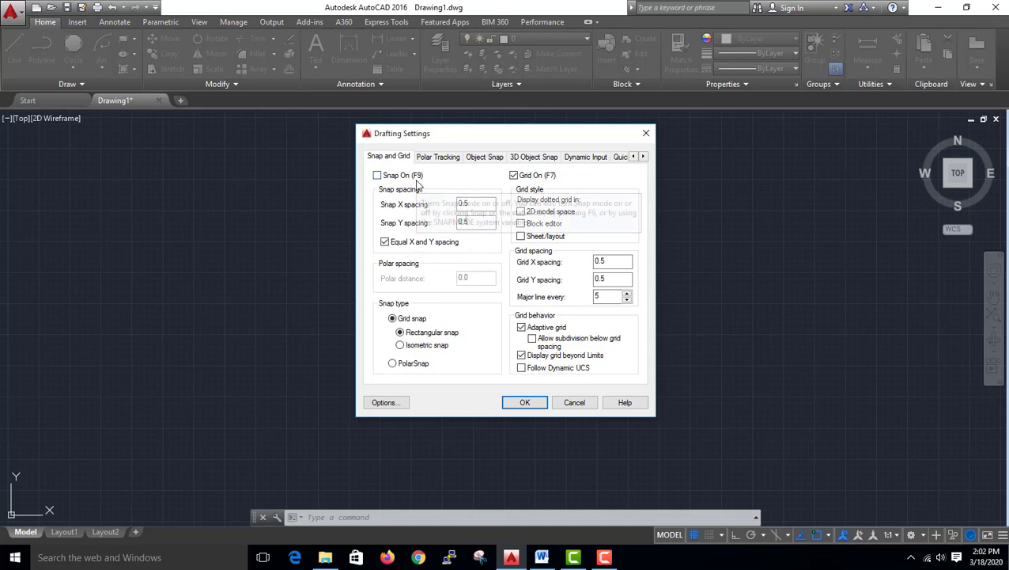
left_click(514, 176)
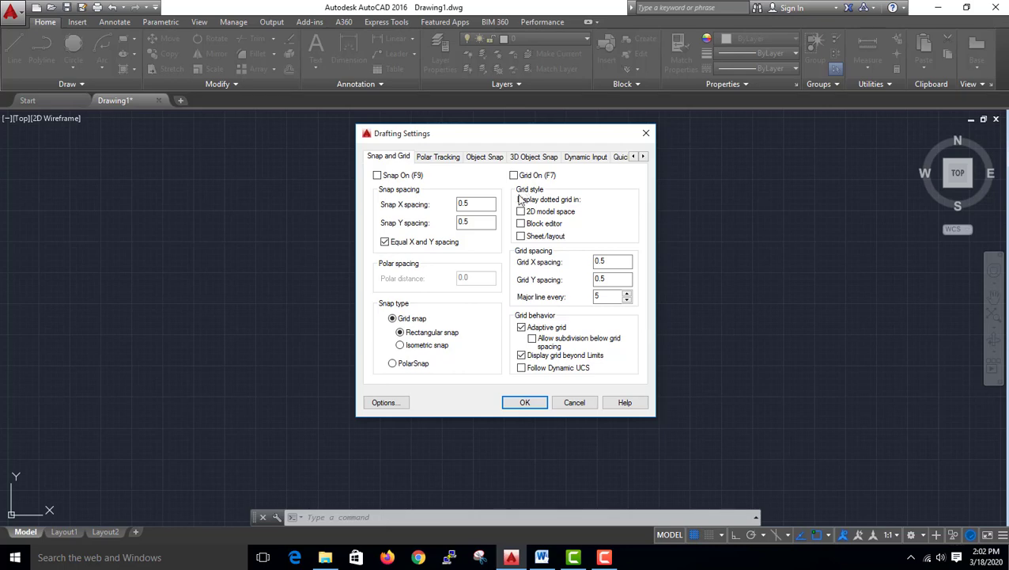
left_click(526, 402)
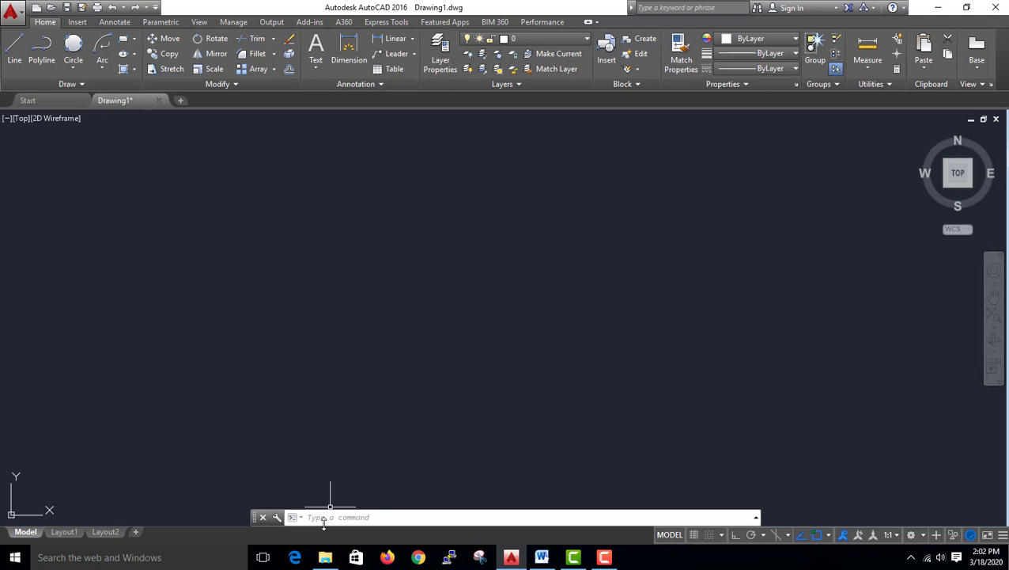
- Reopen Drafting Settings, turn Grid On back on, enable Snap On (F9), and confirm
type("ds")
key("Return")
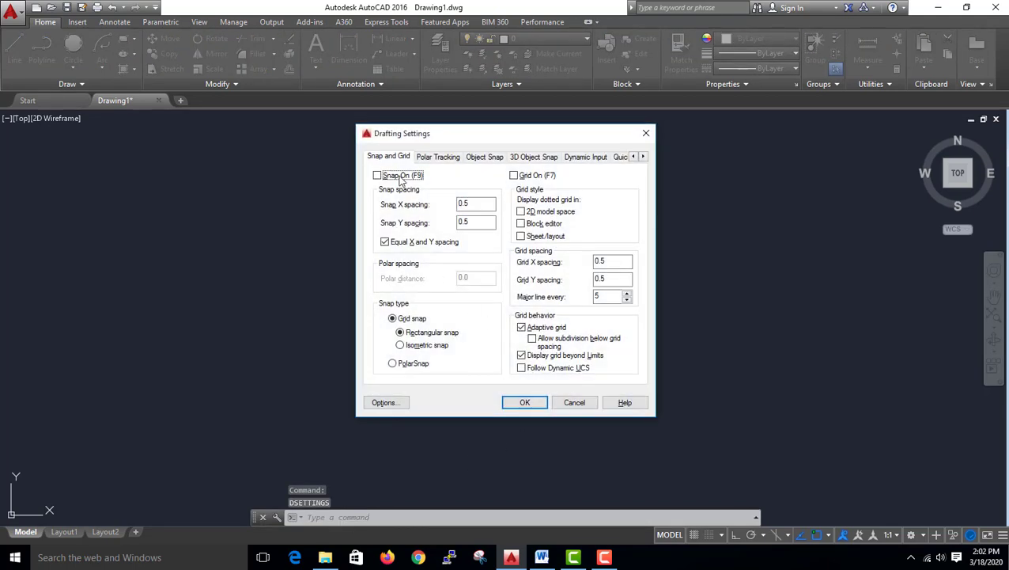
left_click(514, 176)
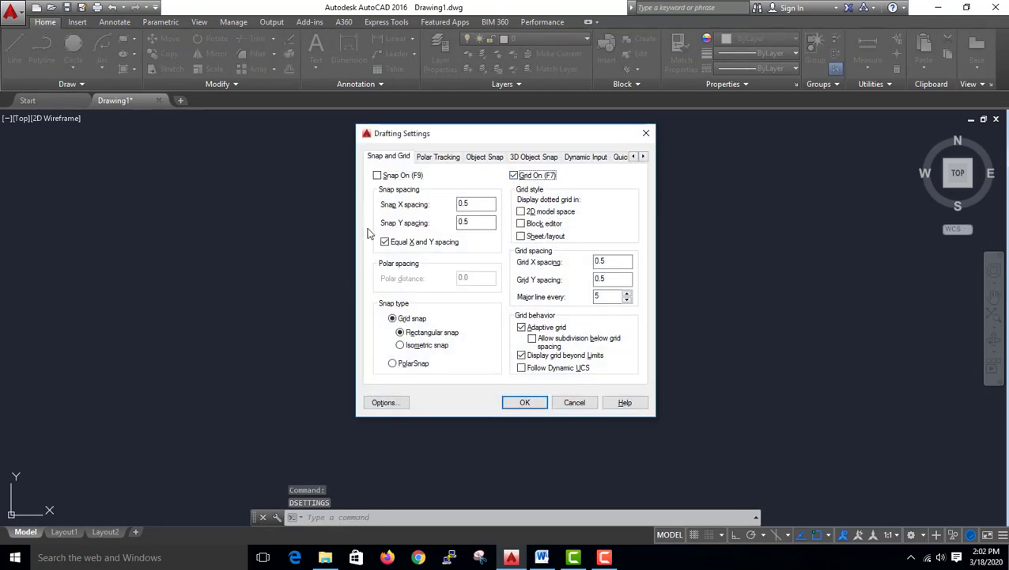
left_click(377, 176)
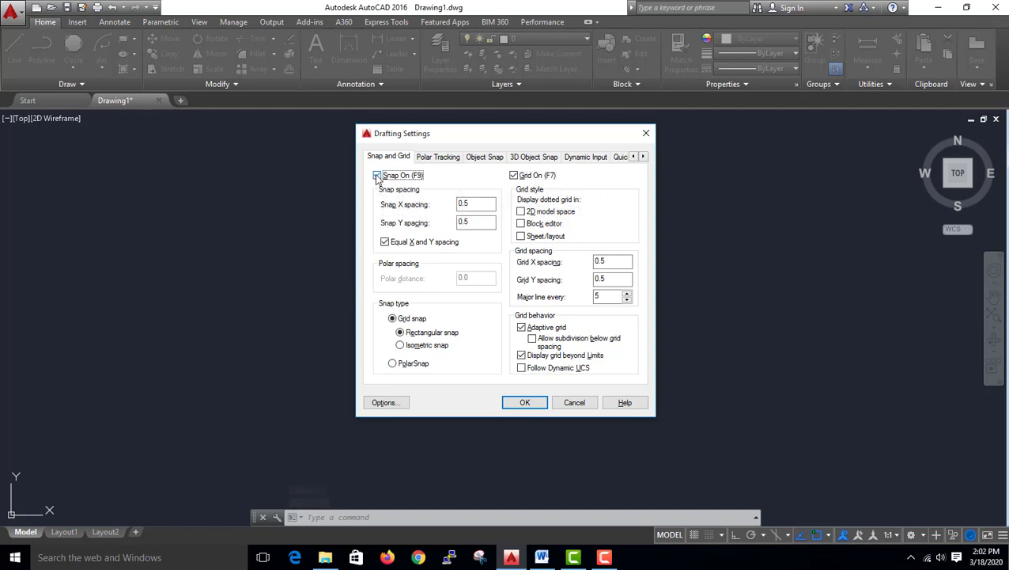
left_click(524, 403)
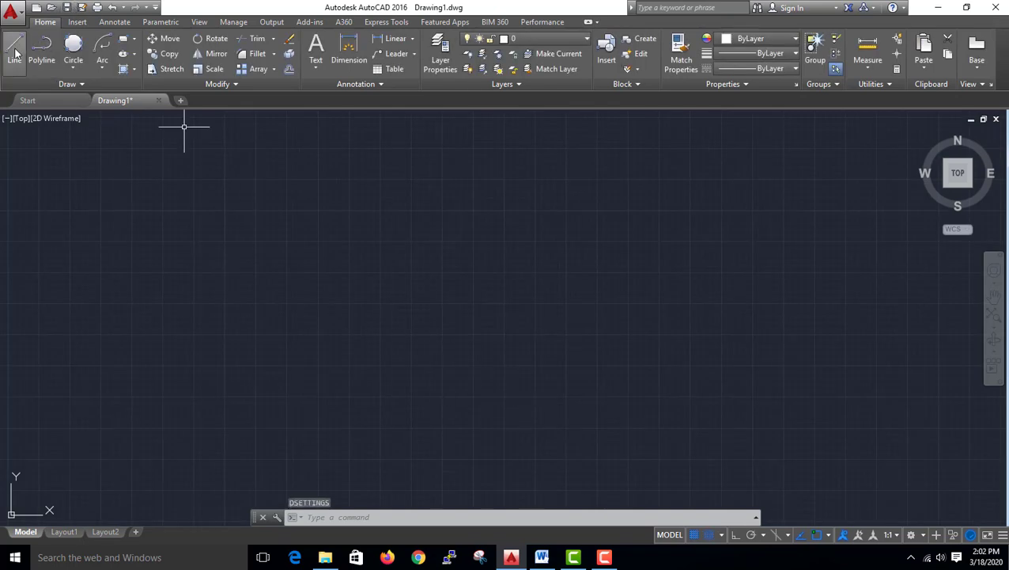
- Draw a short grid-snapped line sloping from near the canvas centre down to the lower right
left_click(16, 53)
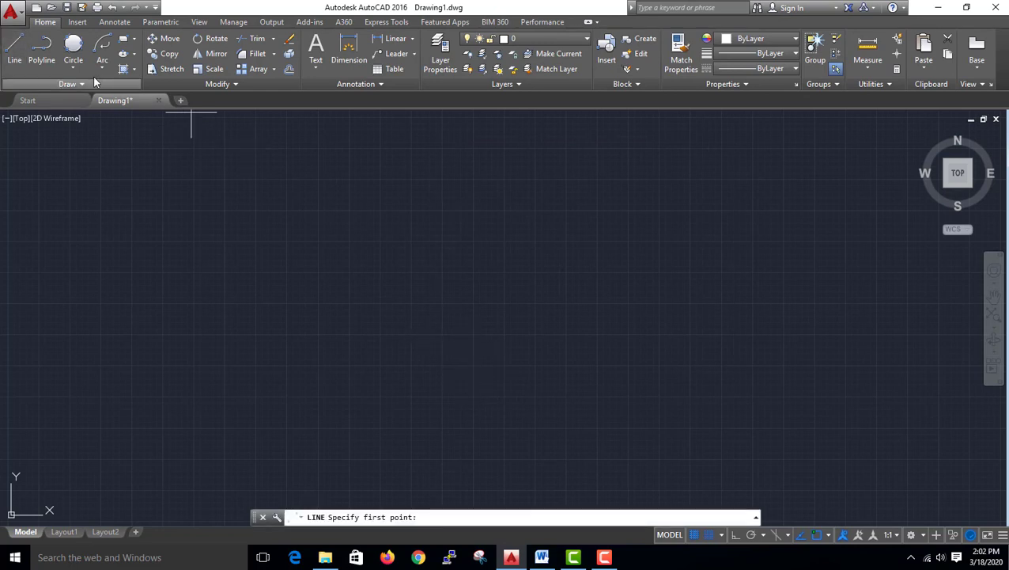
left_click(14, 49)
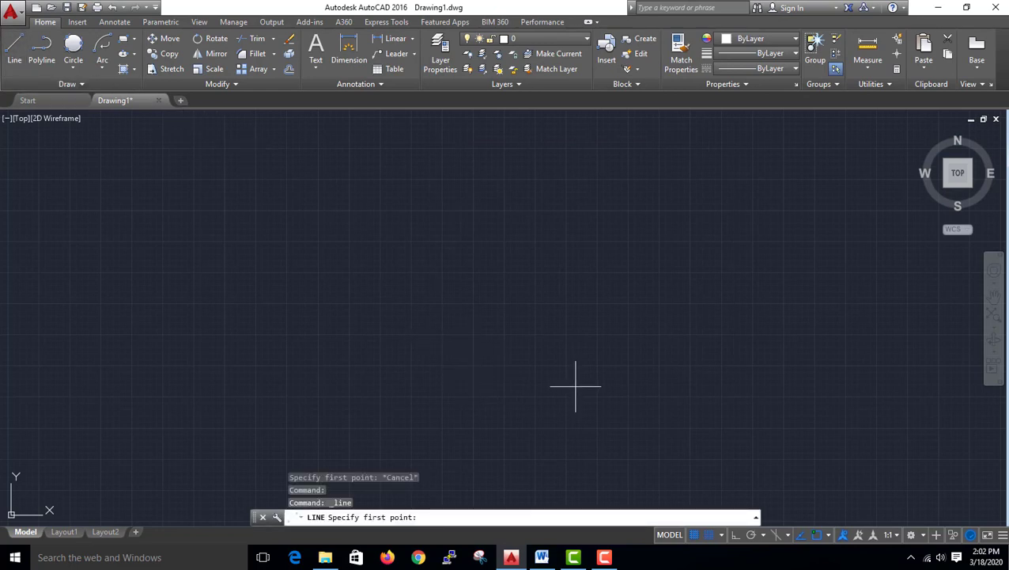
left_click(504, 336)
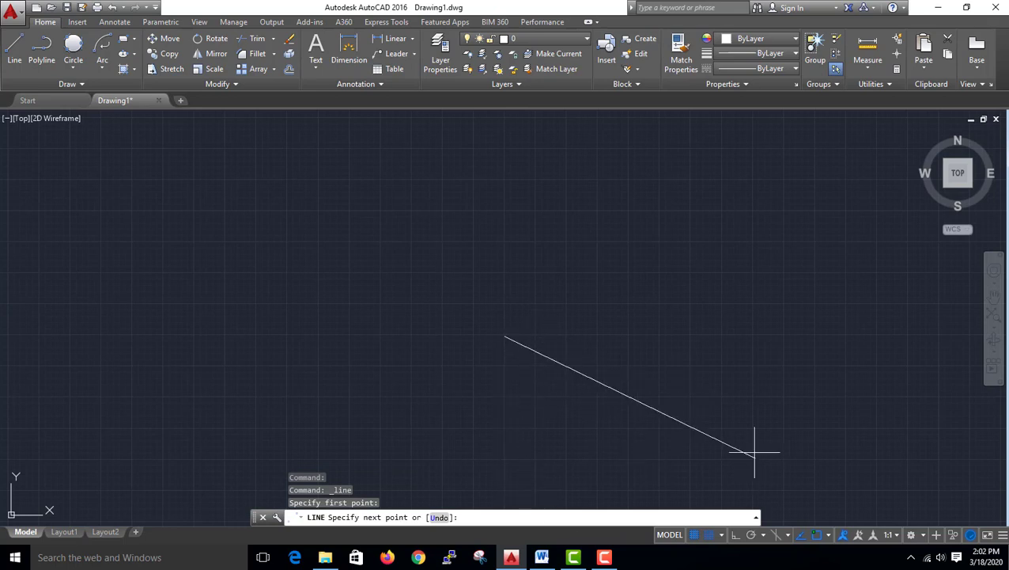
left_click(728, 437)
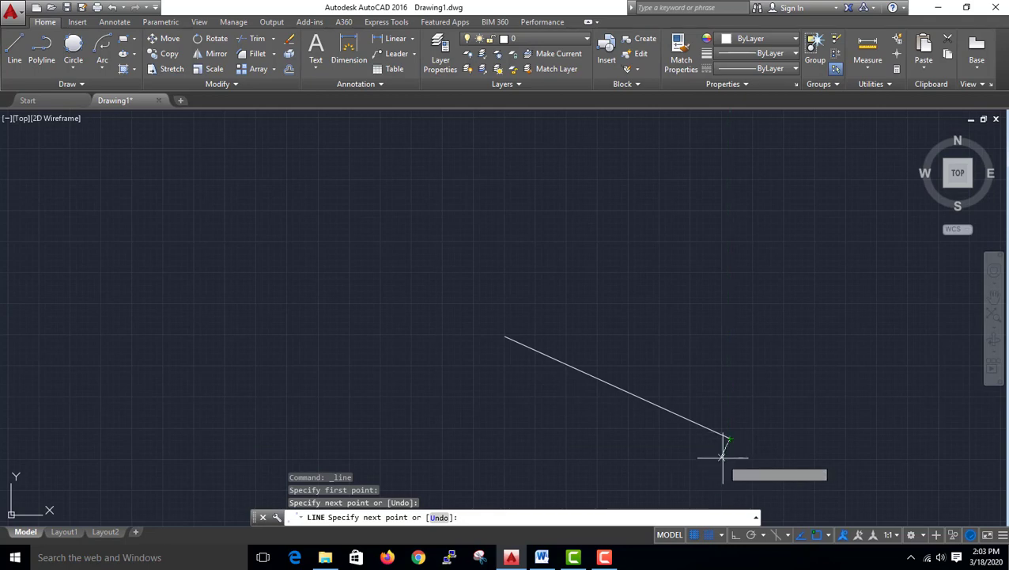
mouse_move(731, 442)
middle_mouse_down()
mouse_move(727, 460)
mouse_move(573, 484)
middle_mouse_up()
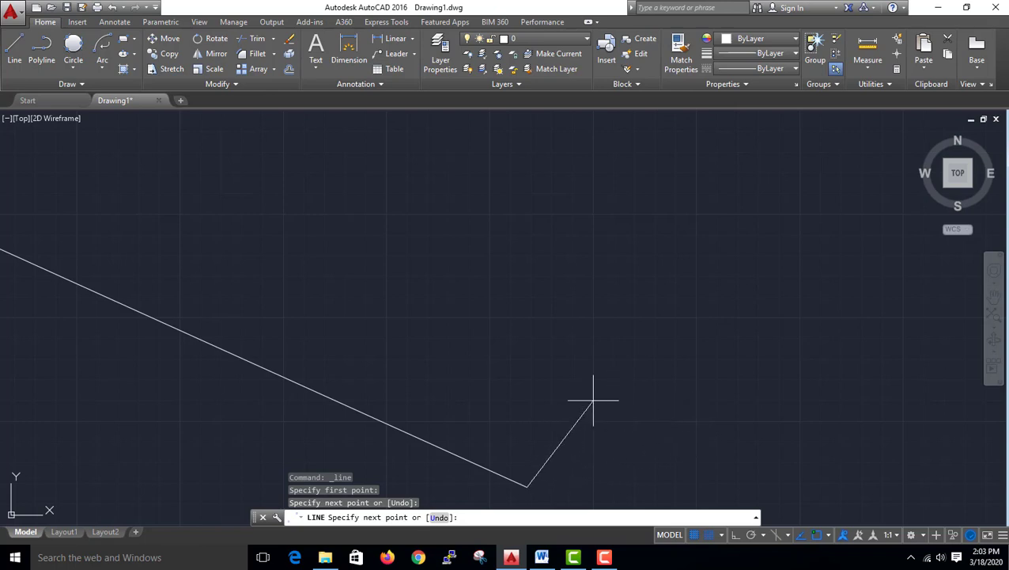
scroll(556, 406, "down", 3)
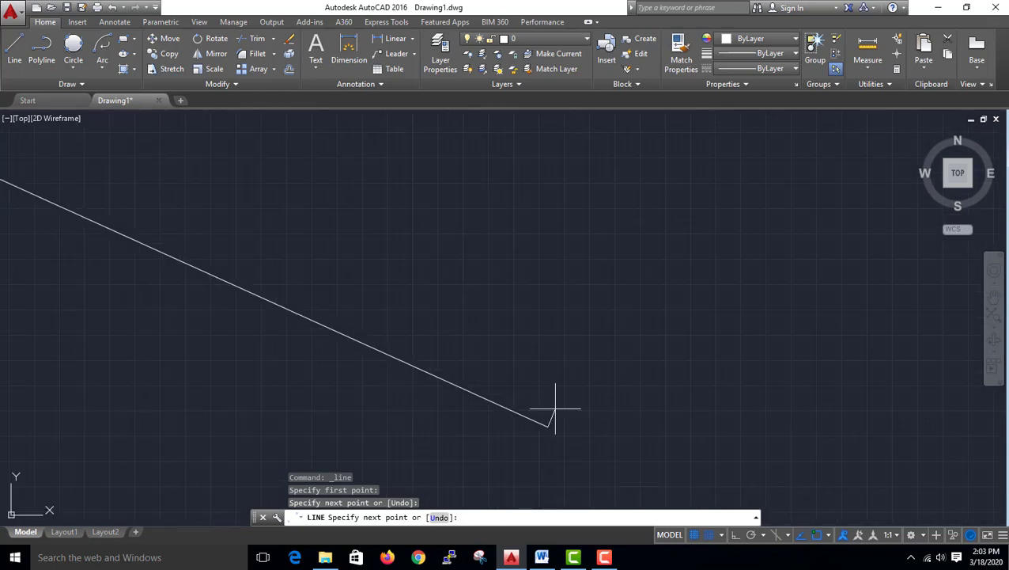
scroll(556, 408, "down", 5)
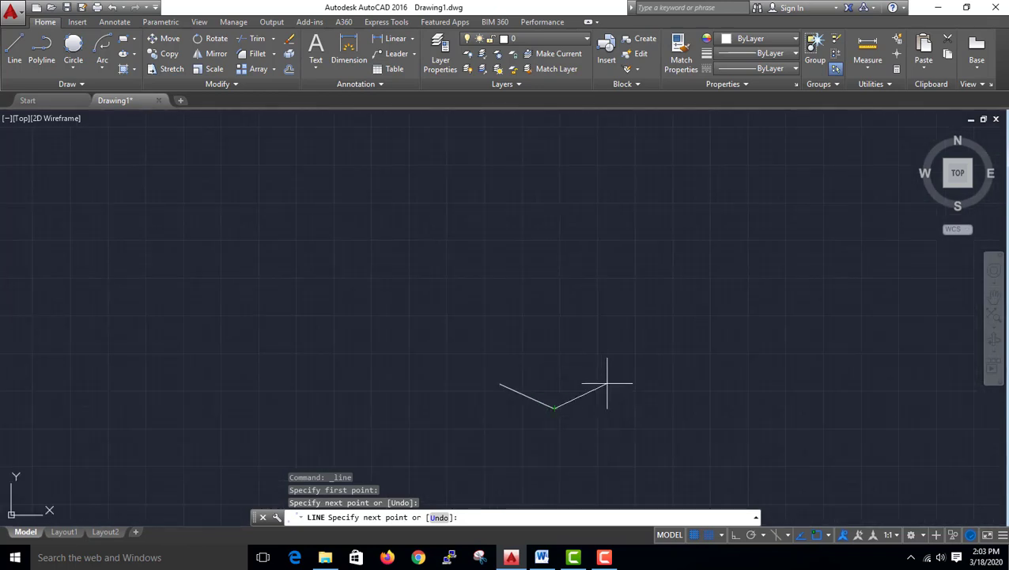
key("Escape")
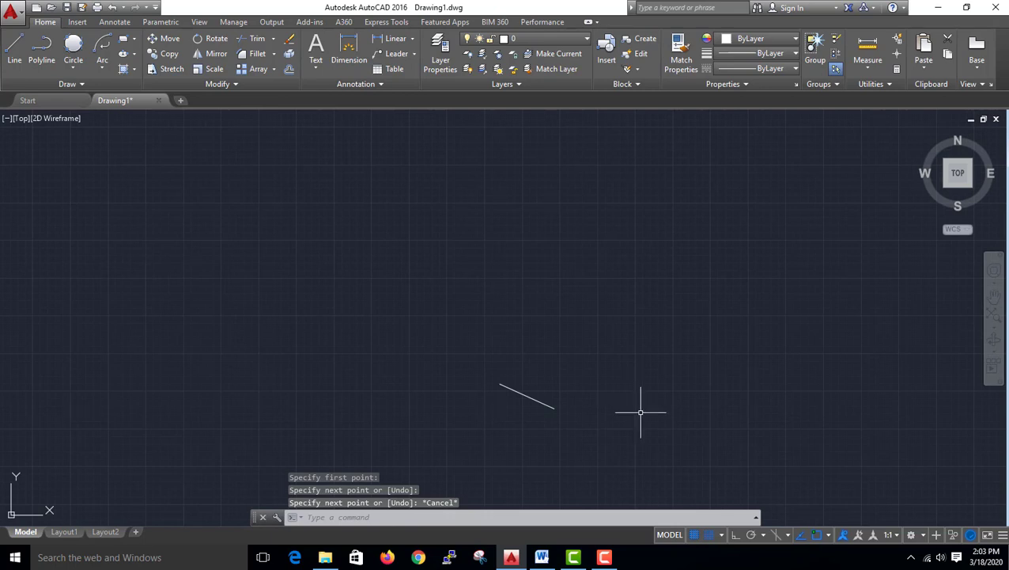
key("Return")
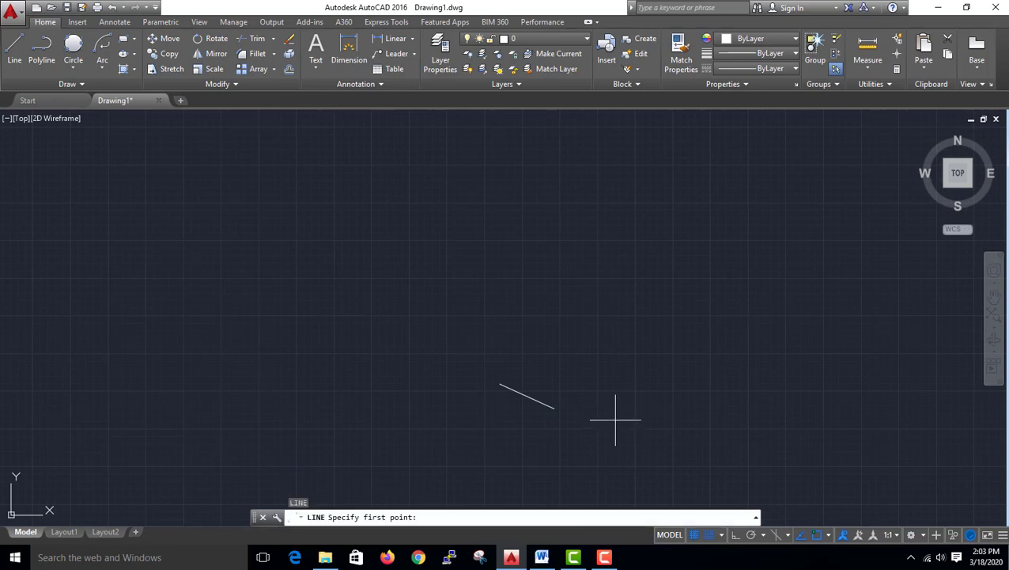
key("Escape")
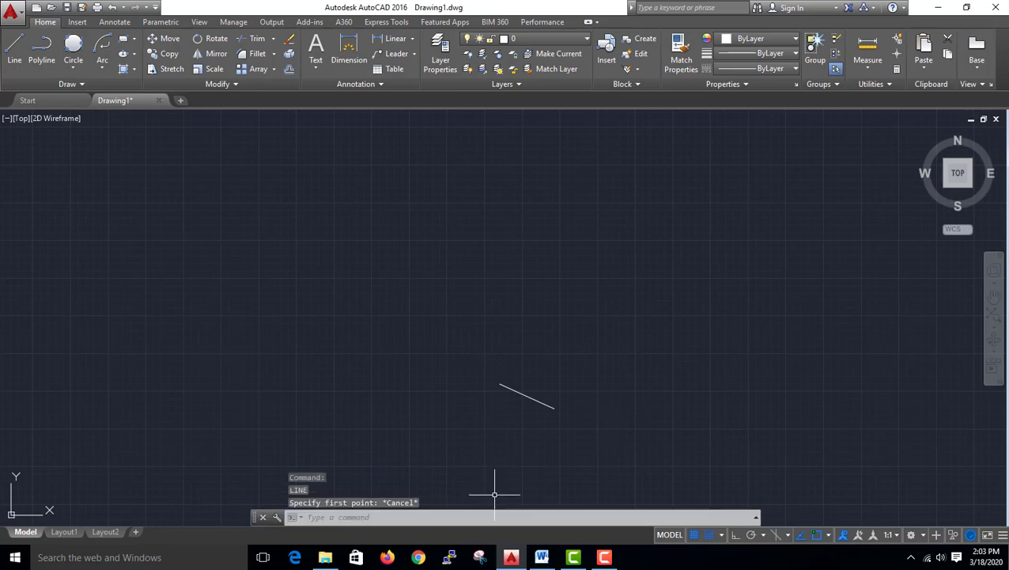
- Uncheck Snap On, set the polar increment angle to 60, and enable Polar Tracking (F10)
type("ds")
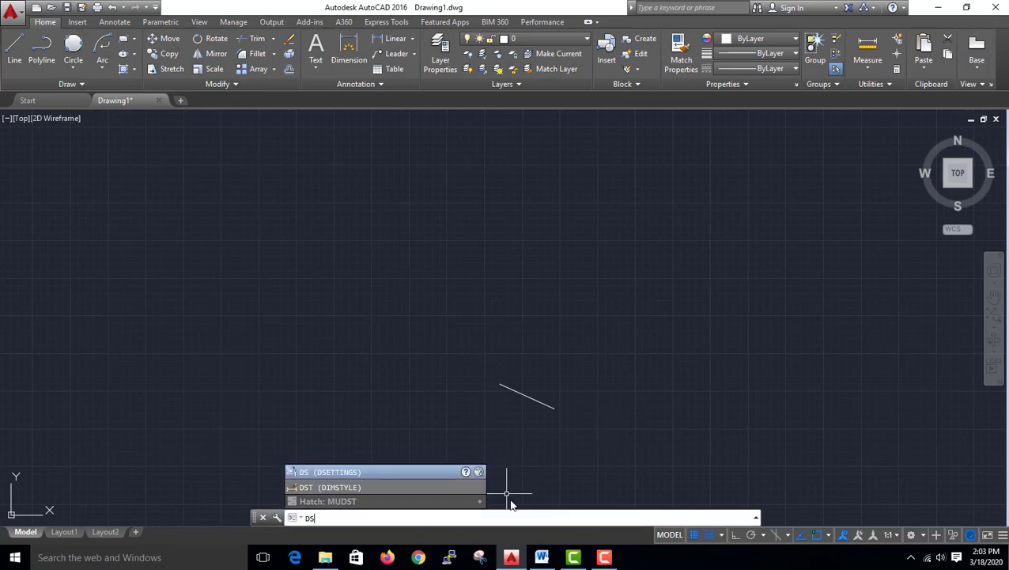
key("Return")
left_click(384, 177)
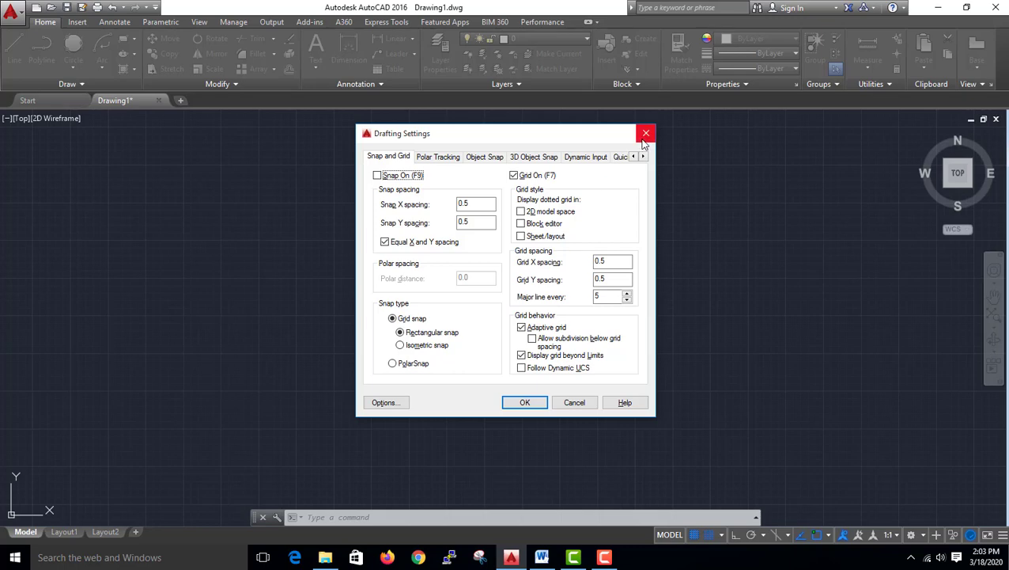
left_click_drag(538, 134, 269, 193)
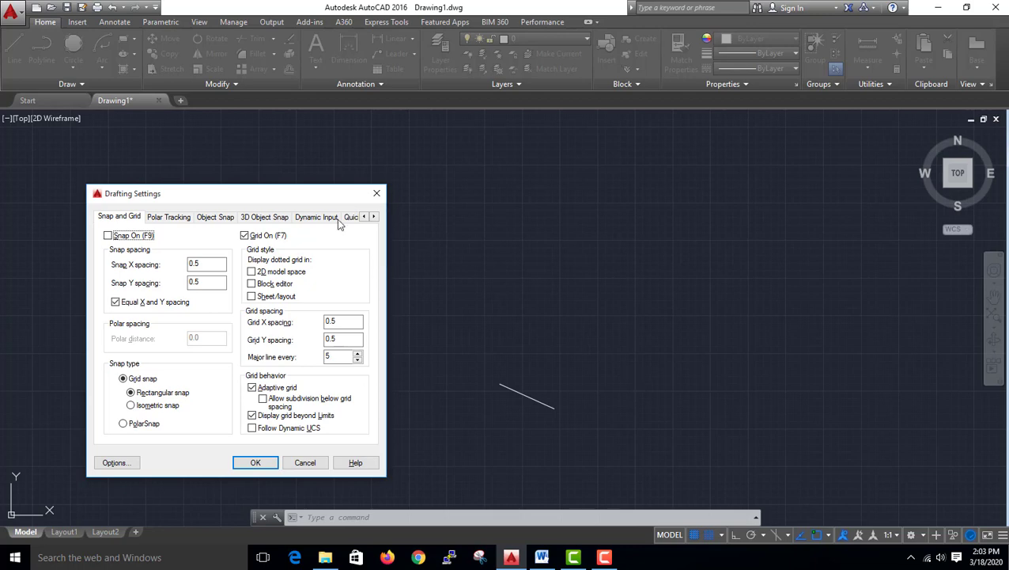
left_click_drag(292, 199, 596, 153)
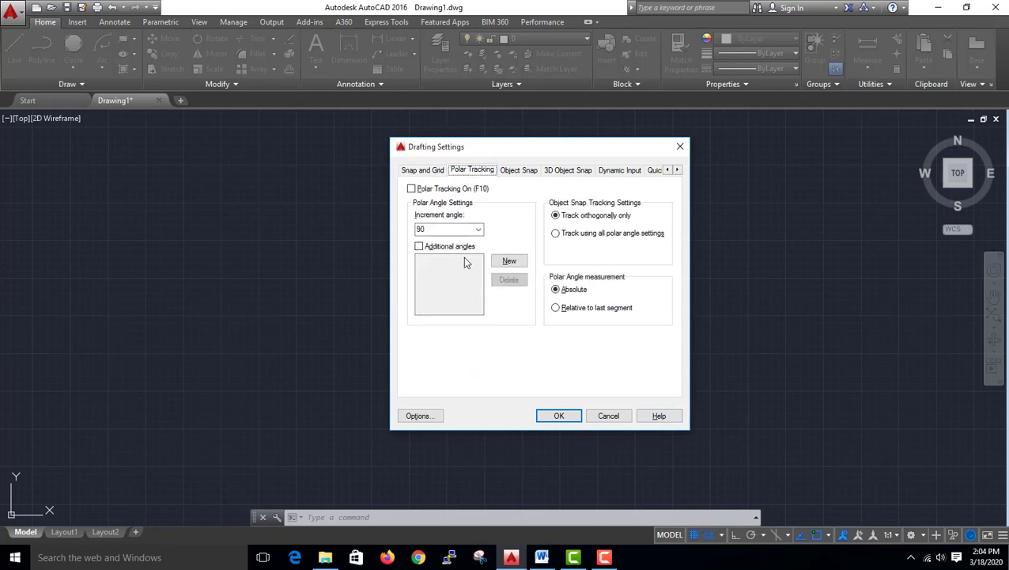
double_click(428, 228)
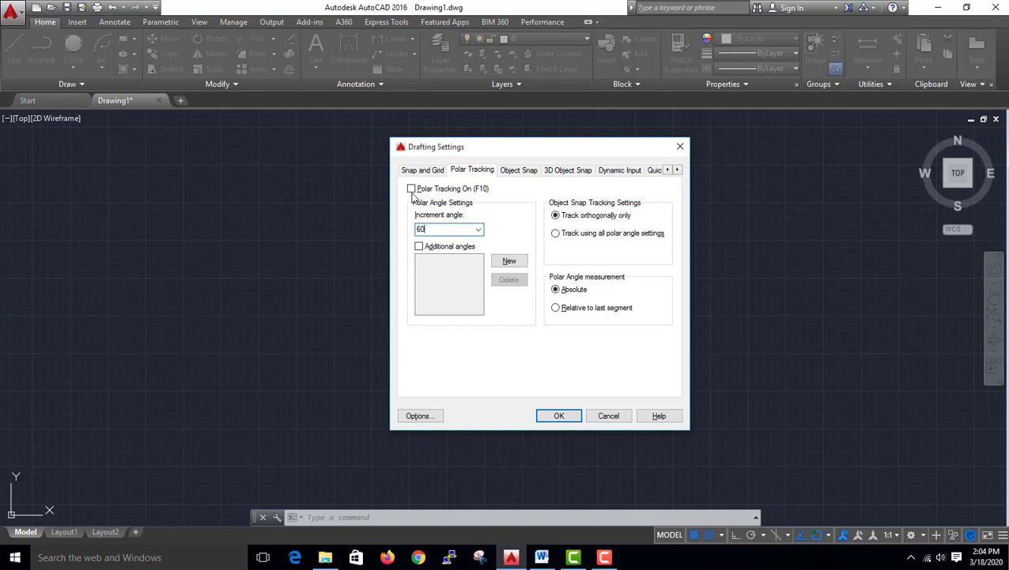
left_click(412, 190)
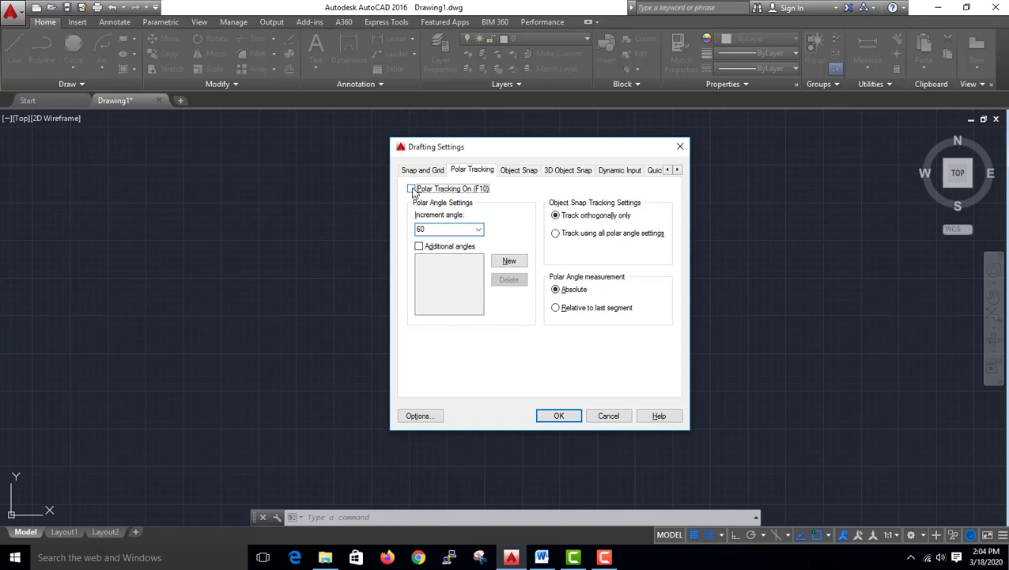
left_click(564, 416)
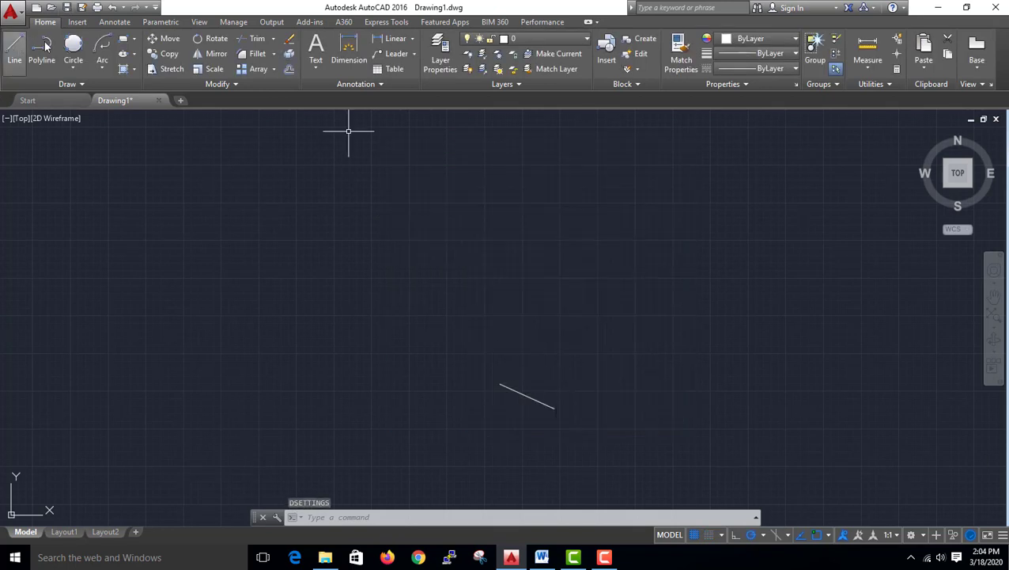
- Draw a horizontal line left of centre, then a joined segment rising at 60° to the upper right
left_click(15, 52)
left_click(295, 333)
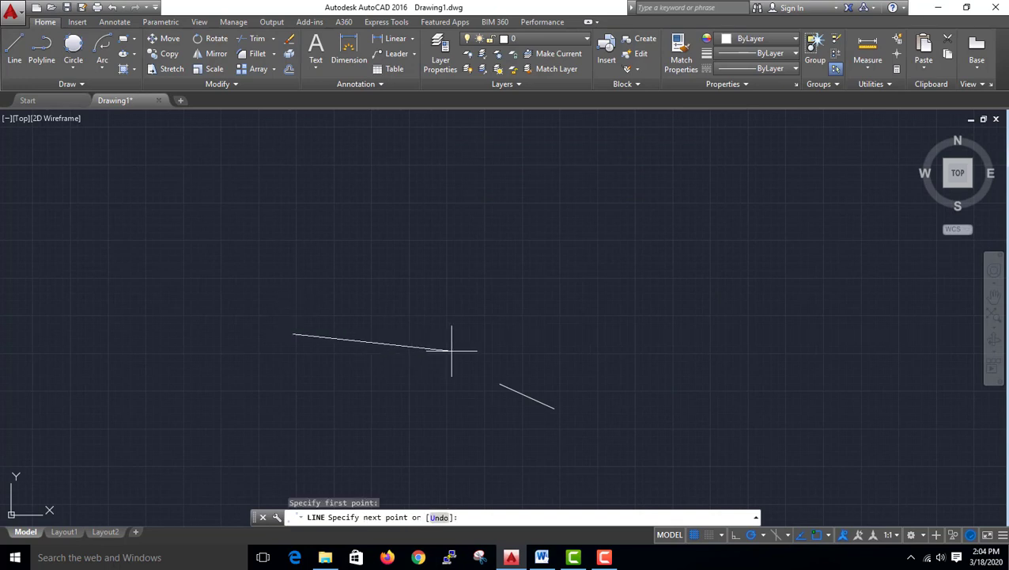
left_click(507, 333)
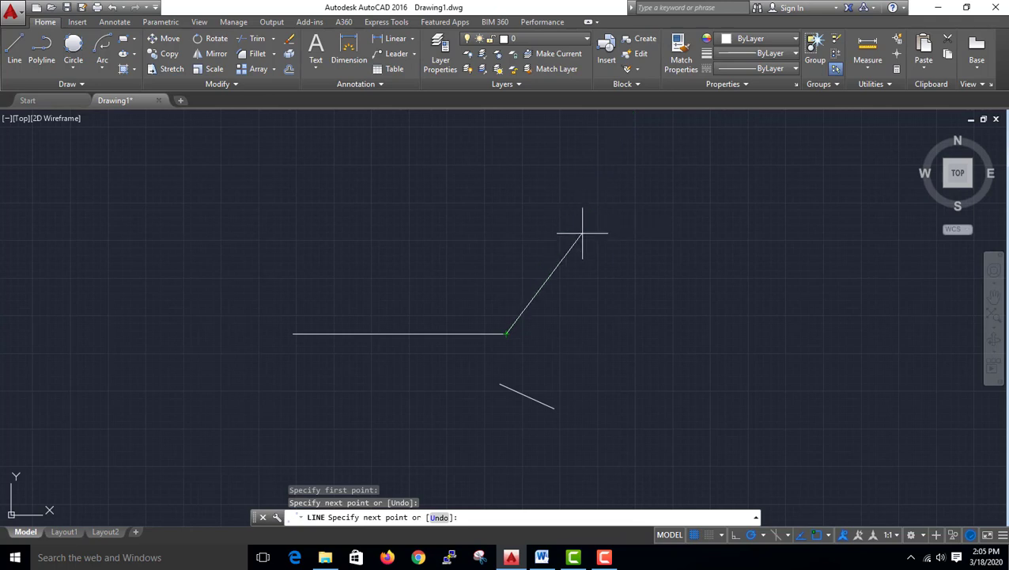
left_click(585, 197)
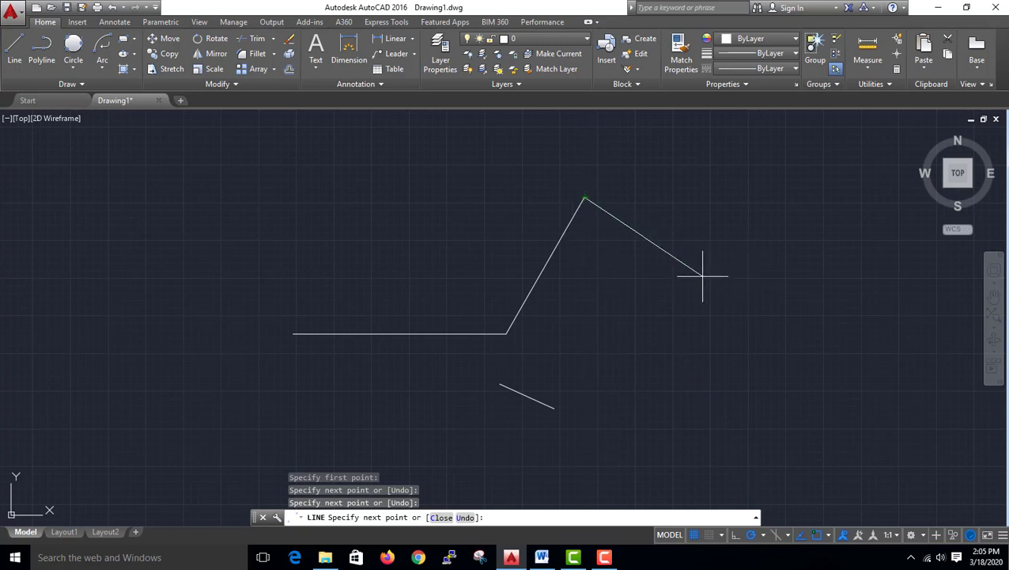
key("Escape")
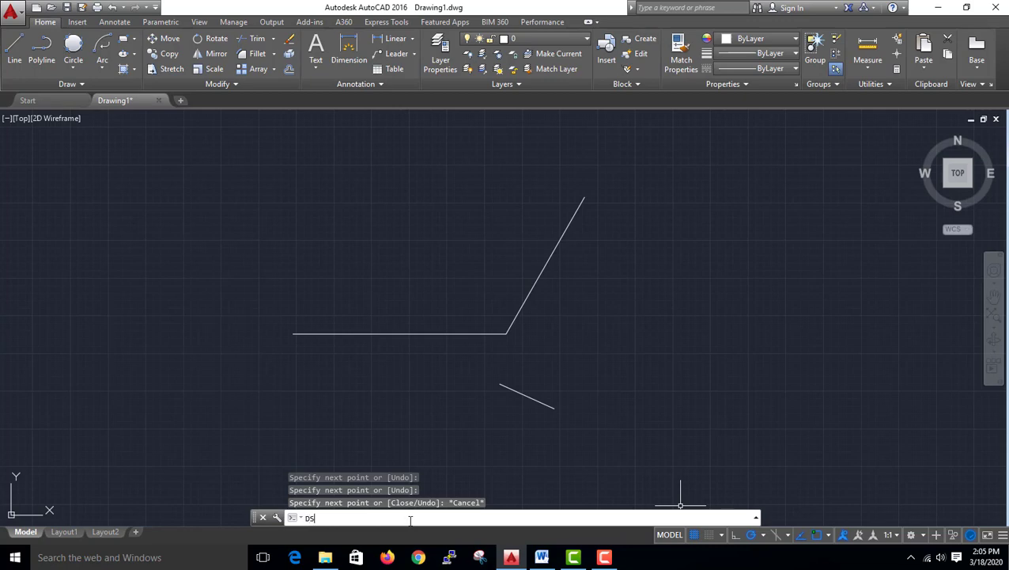
- Uncheck the Center mode on the Object Snap tab of Drafting Settings
type("DS")
key("Return")
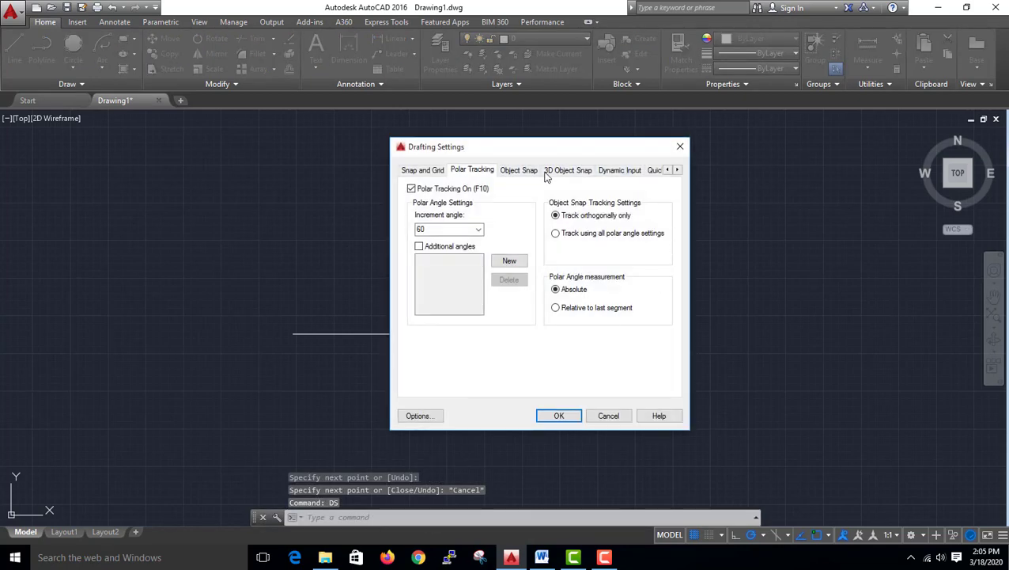
left_click(519, 171)
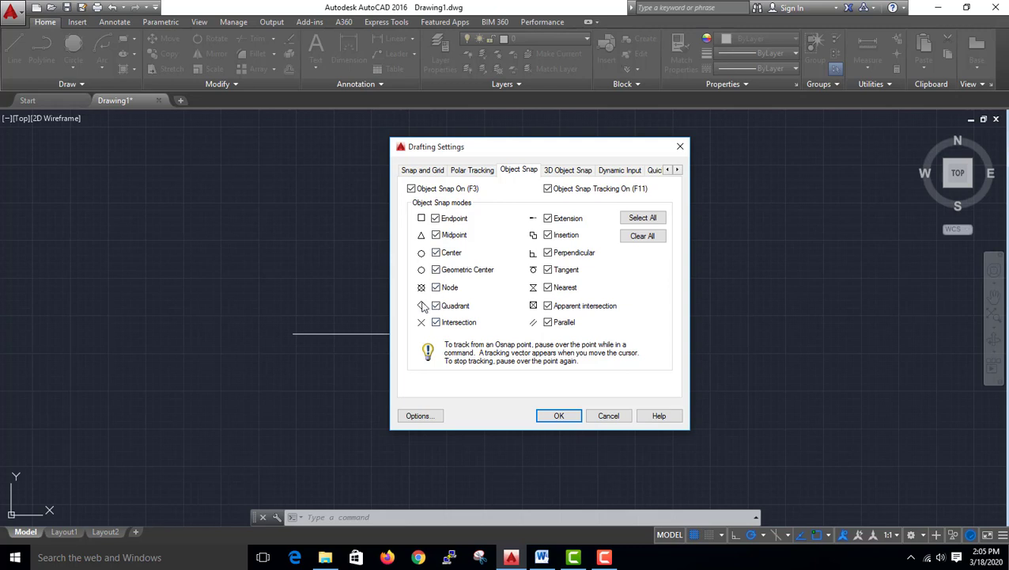
left_click(436, 252)
left_click(552, 418)
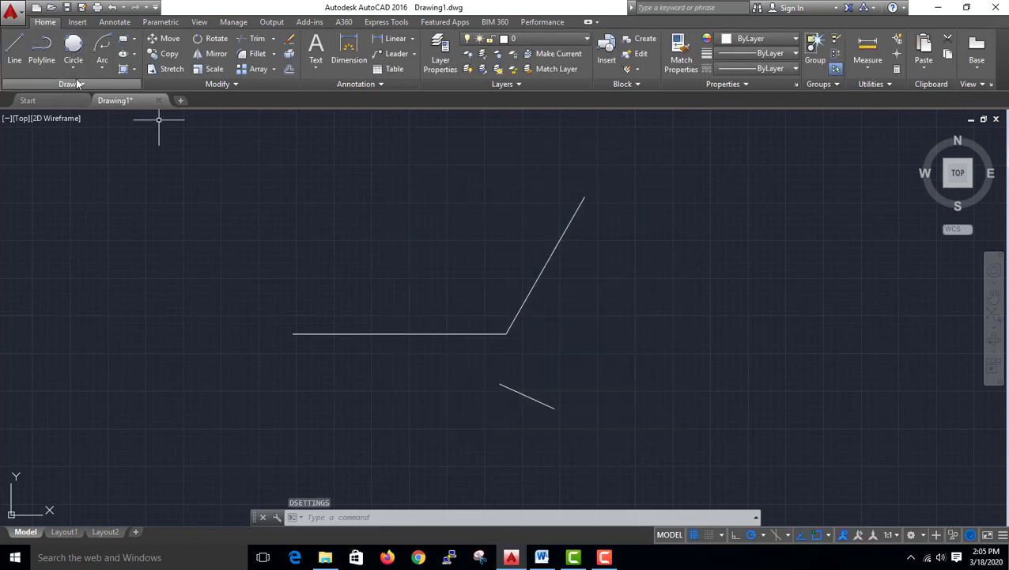
- Draw a Center, Radius circle right of the lines using the default radius
left_click(73, 69)
left_click(96, 90)
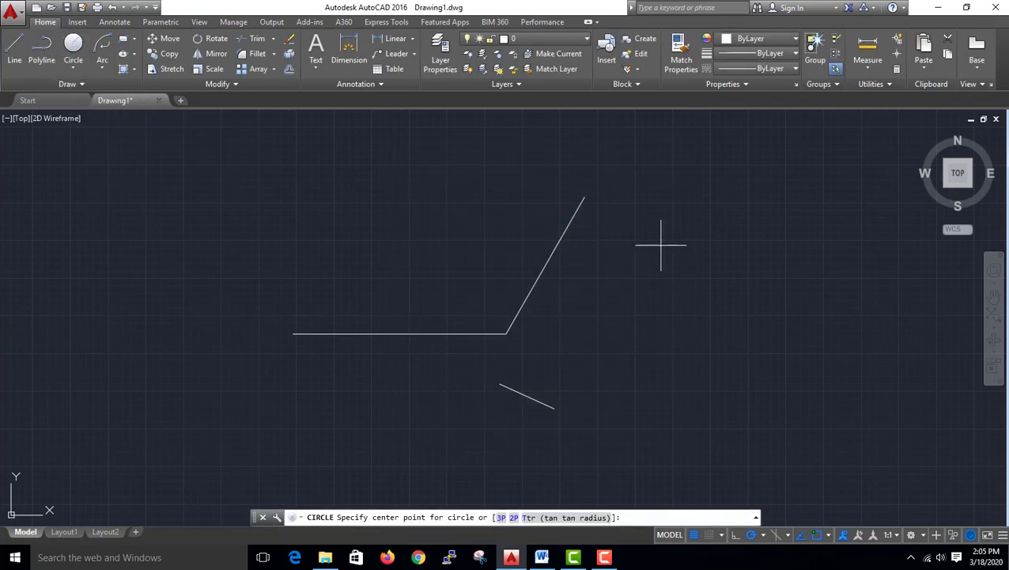
left_click(722, 291)
key("Return")
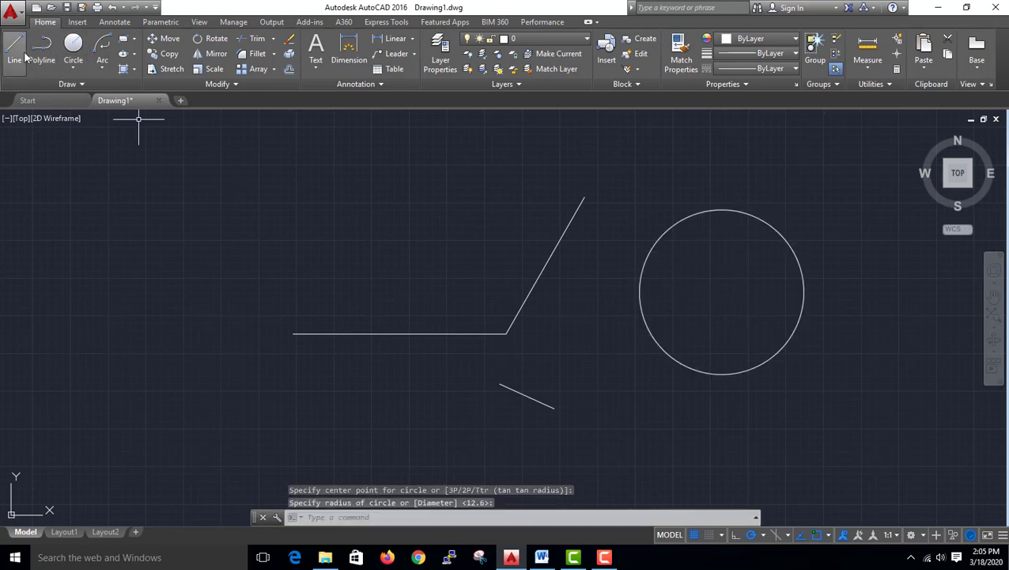
left_click(32, 48)
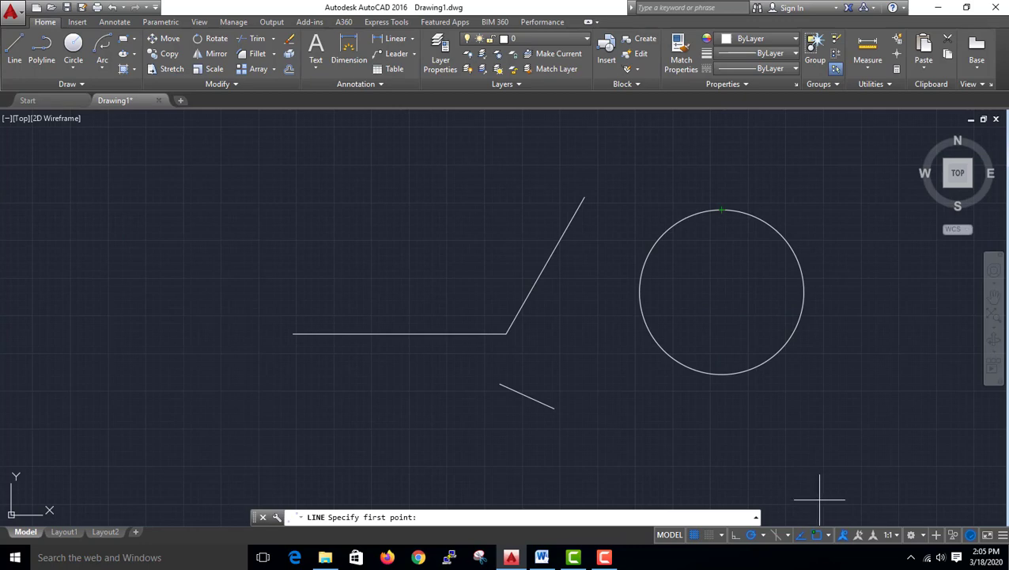
key("Escape")
- Re-enable the Center object snap mode in Drafting Settings
type("DS")
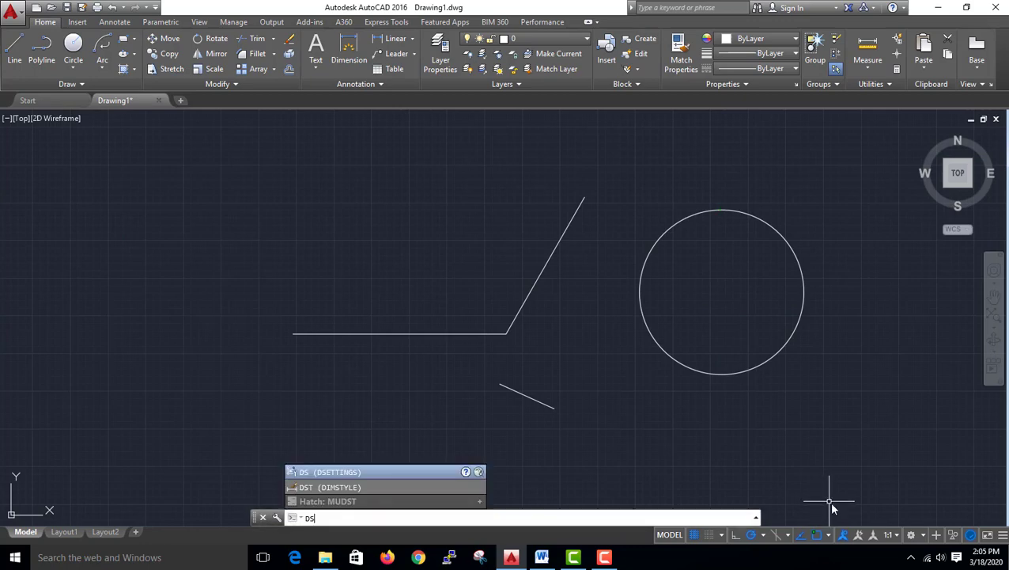
key("Return")
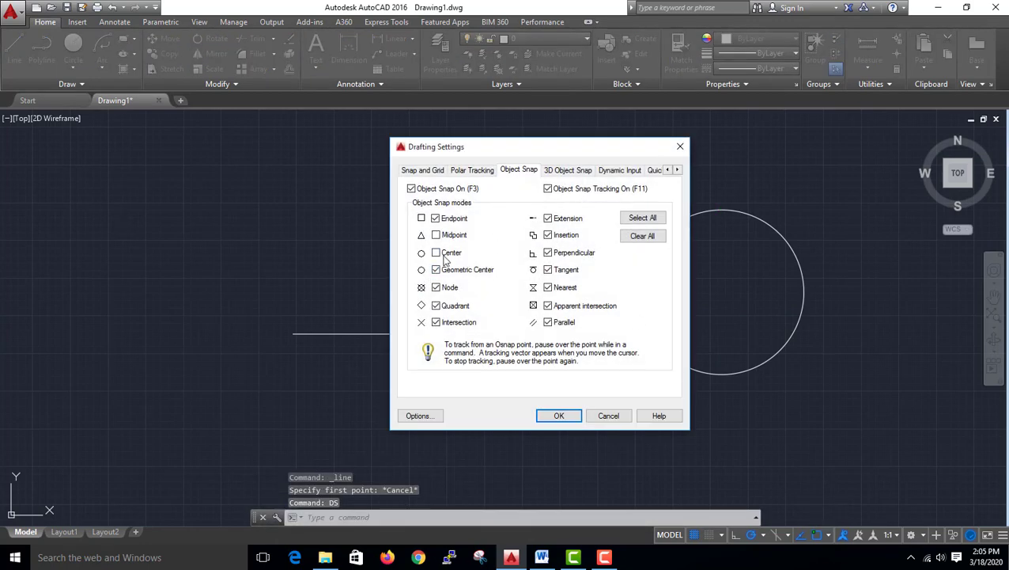
left_click(438, 253)
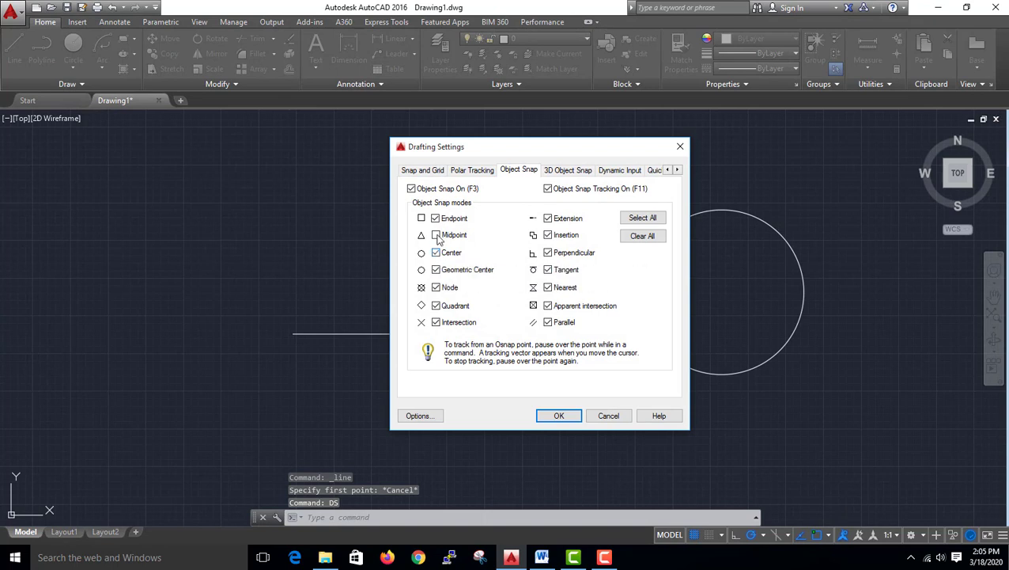
left_click(559, 415)
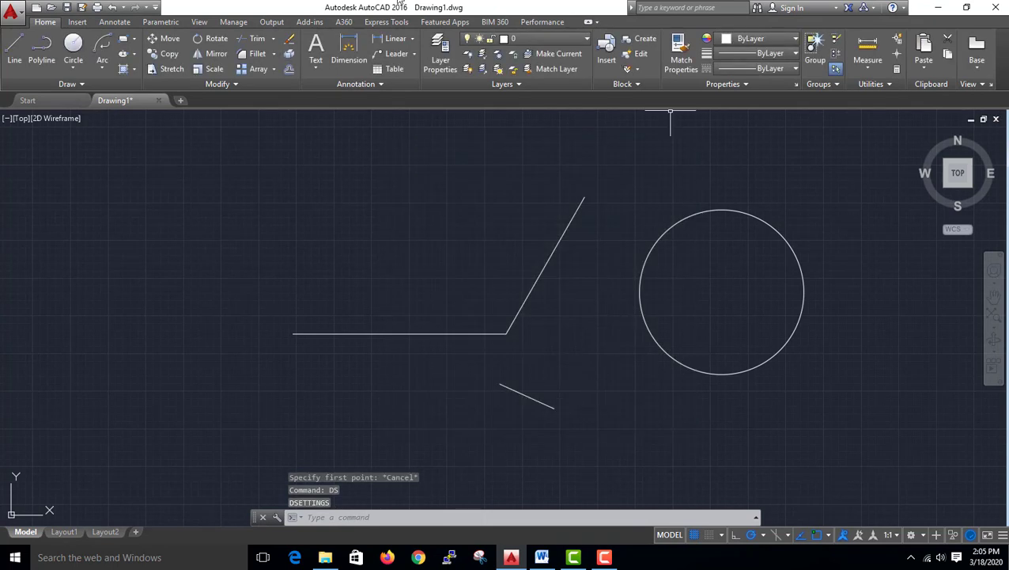
- Start a line snapped to the circle's centre, then cancel it
left_click(14, 47)
left_click(722, 292)
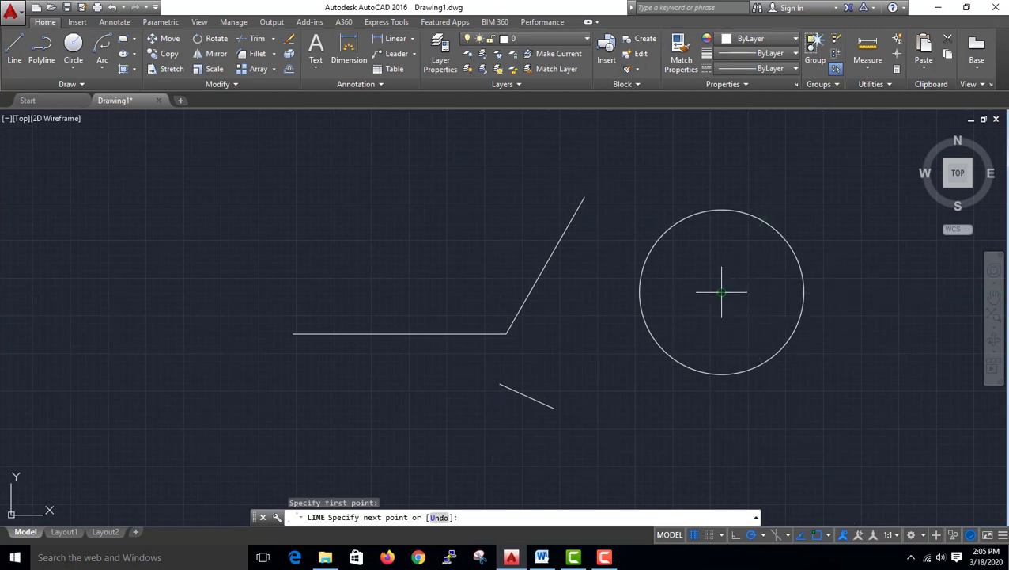
key("Escape")
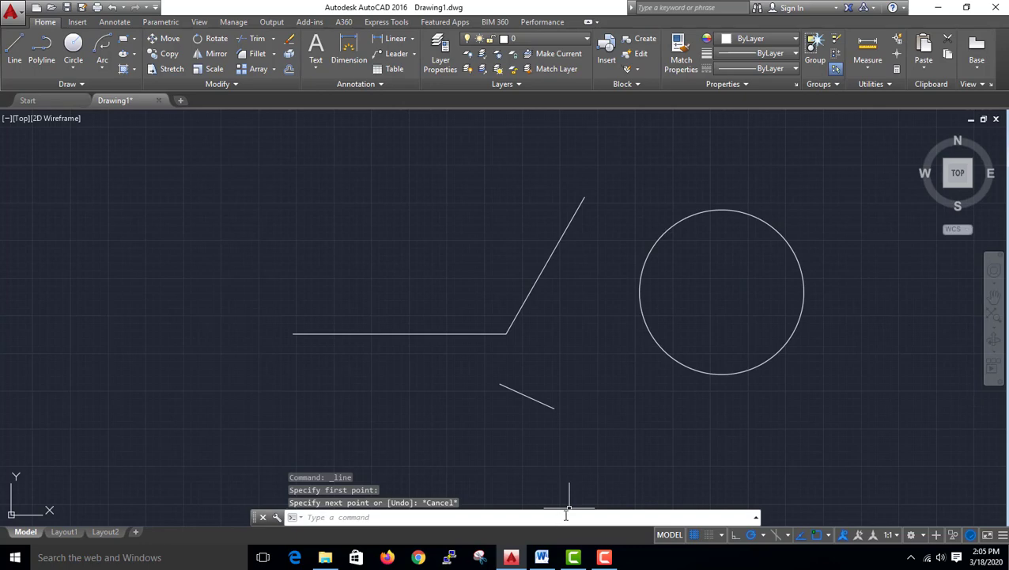
type("DS")
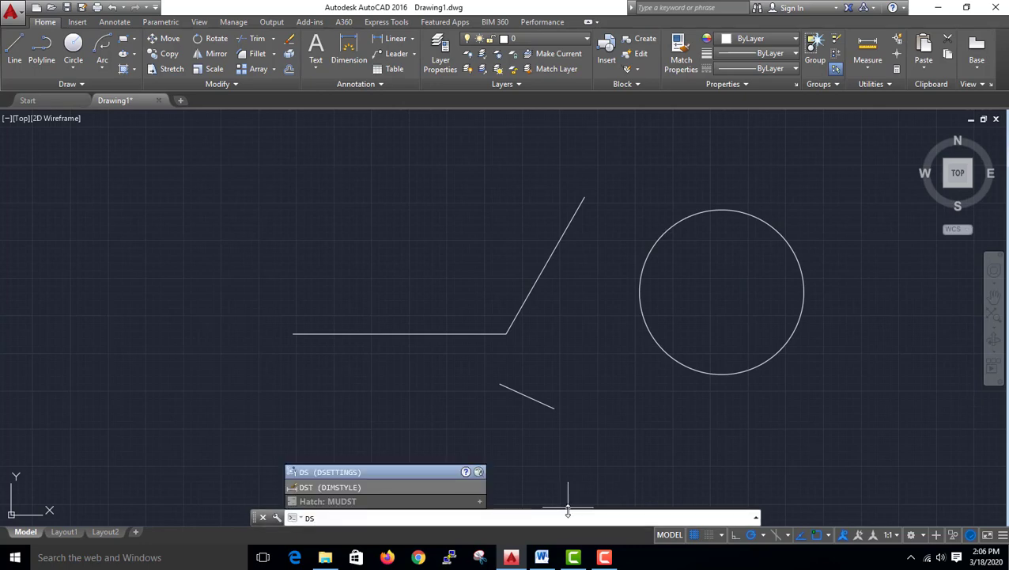
- Select all modes on both the Object Snap and 3D Object Snap tabs
key("Return")
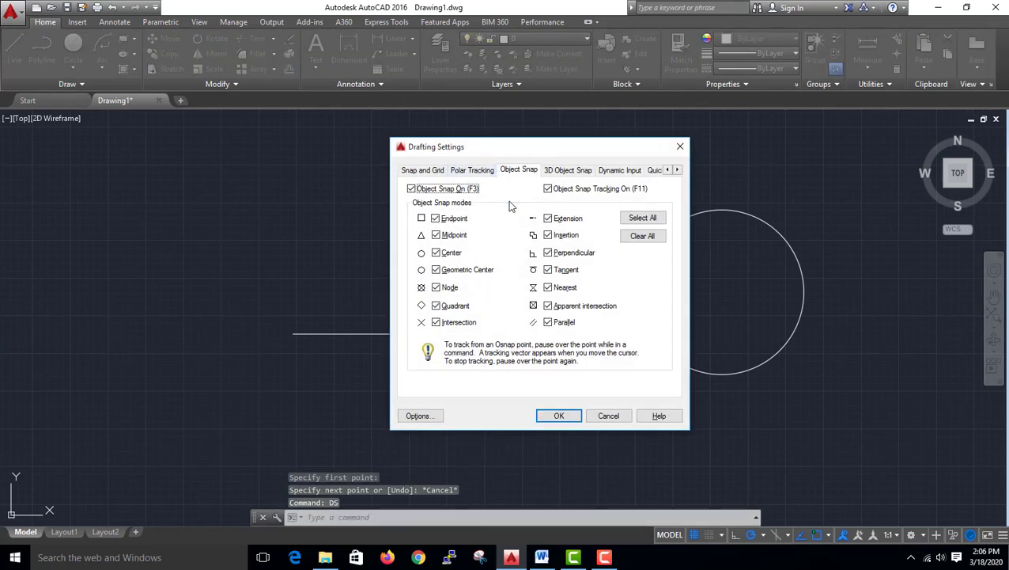
left_click(642, 217)
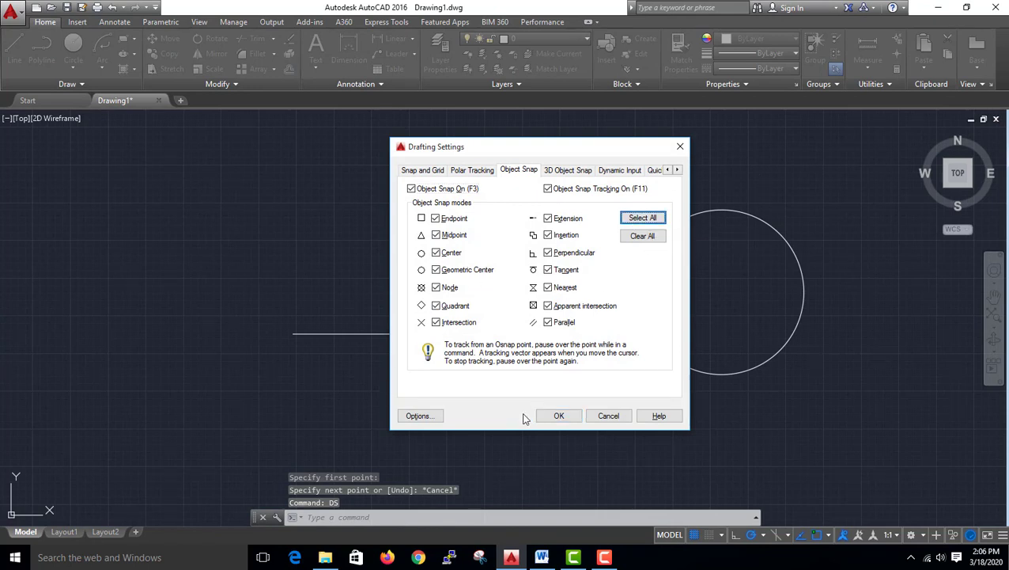
left_click(569, 169)
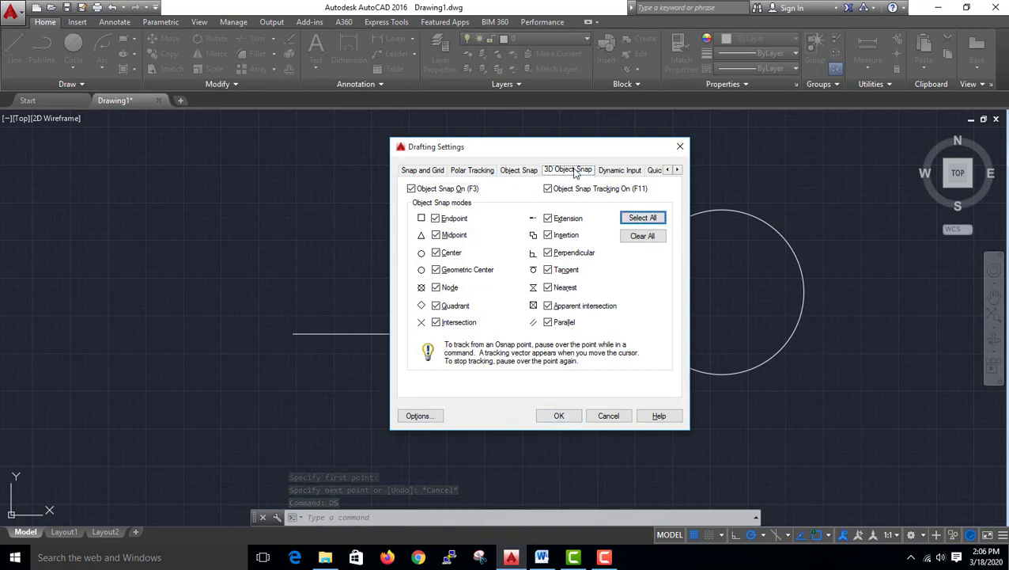
left_click(597, 356)
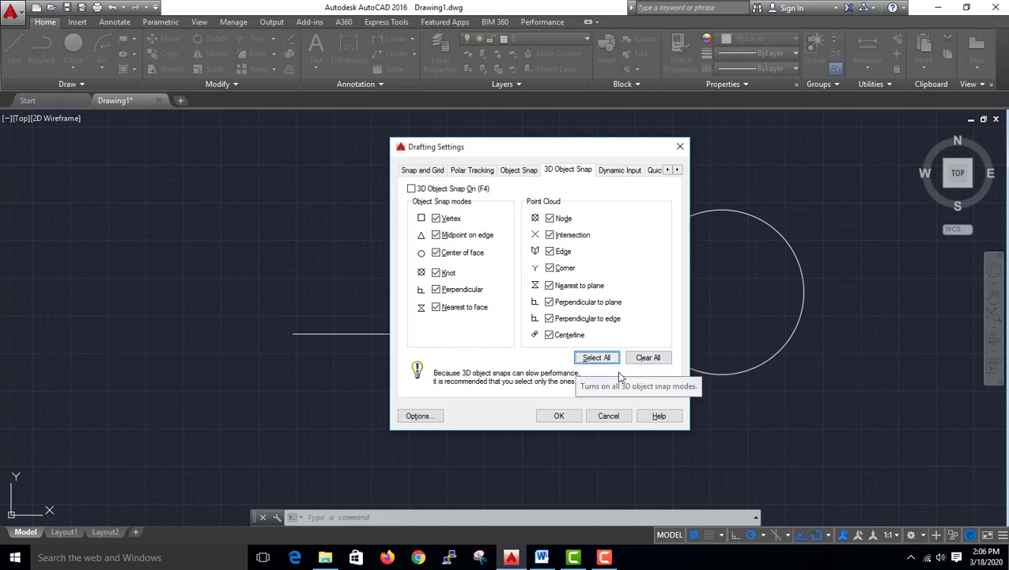
- Enable Dynamic Input dimension input alongside pointer input and apply the settings
left_click(621, 170)
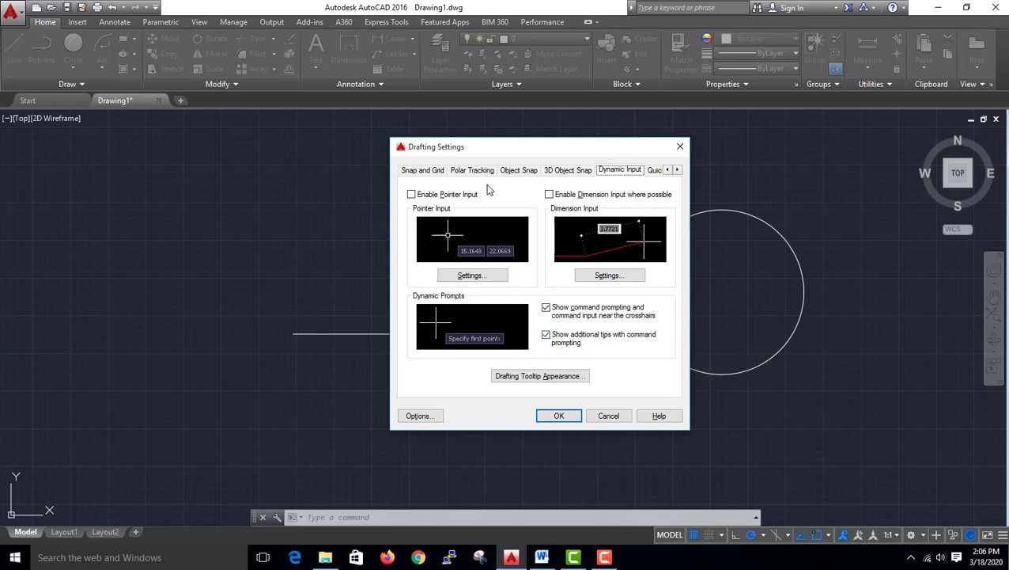
left_click(549, 194)
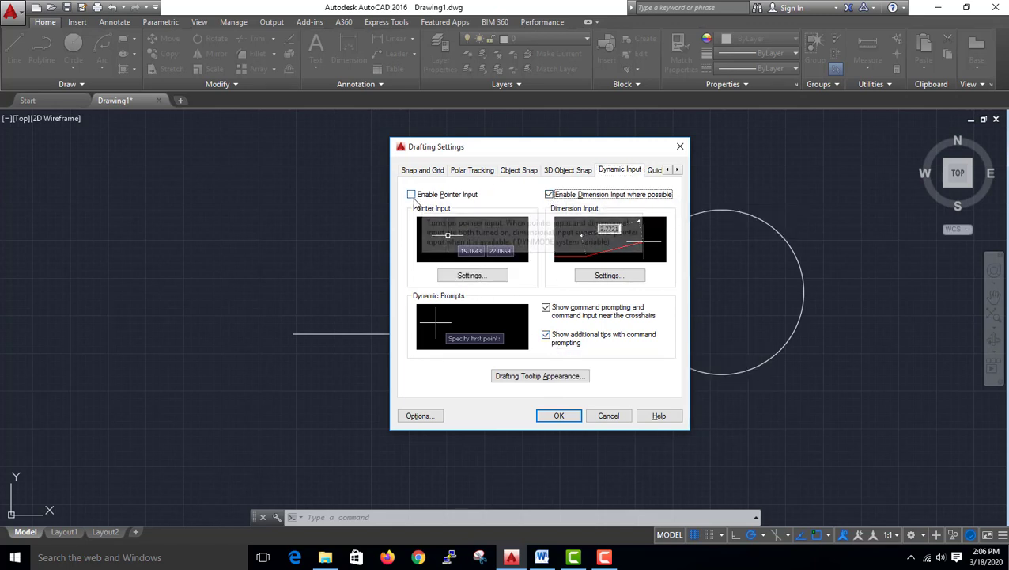
left_click(558, 415)
left_click(15, 48)
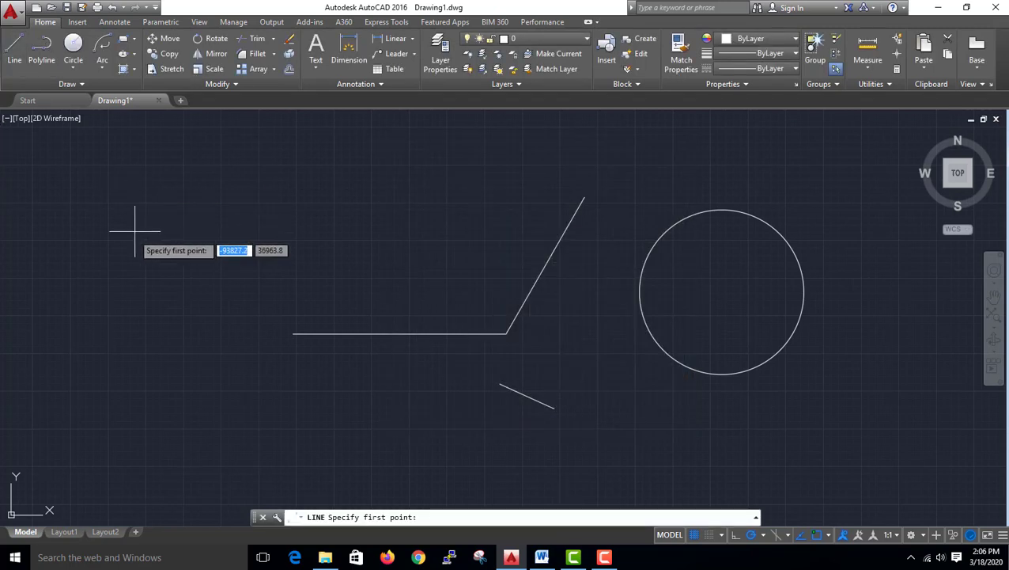
- Draw a single horizontal line segment at the upper left, left to right, and end the Line command
left_click(106, 242)
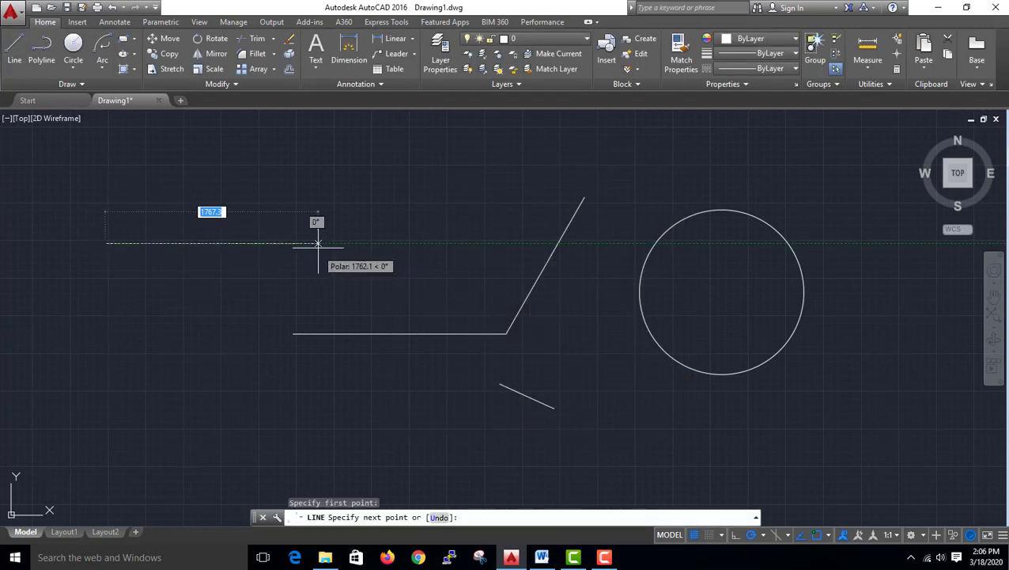
left_click(316, 242)
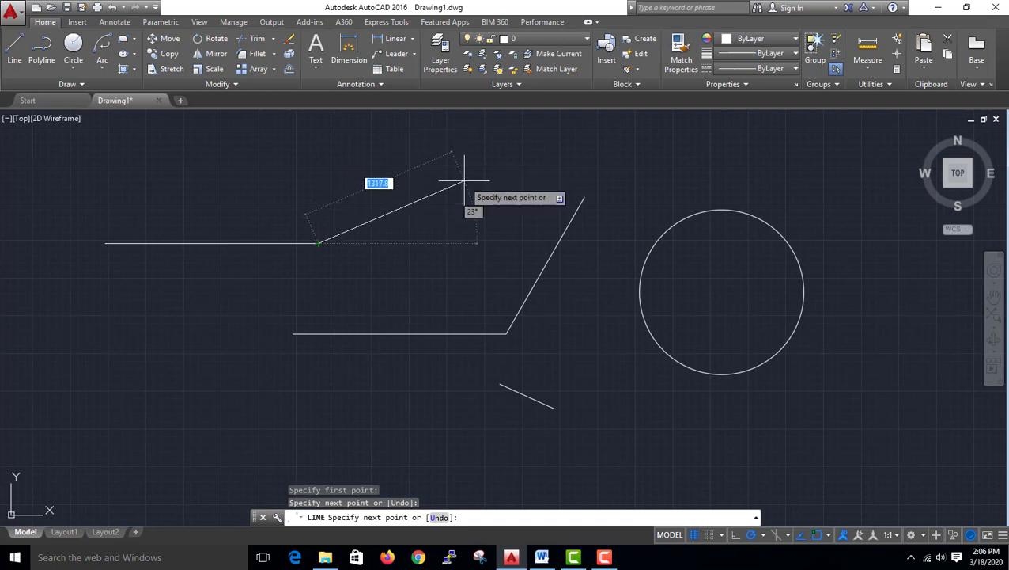
key("Escape")
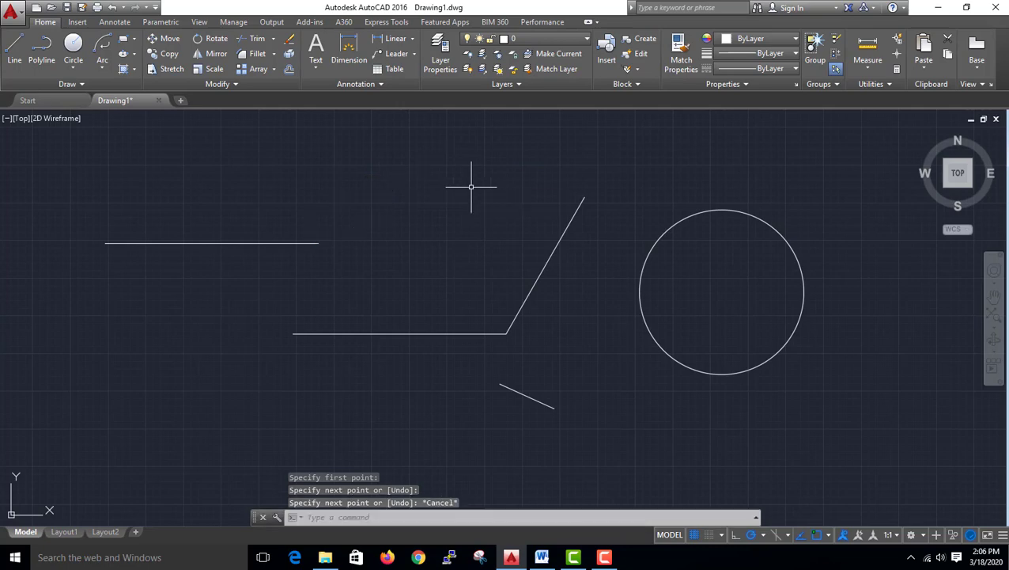
- In Drafting Settings, turn off dynamic pointer and dimension input and switch Polar Tracking off
type("DS")
key("Return")
left_click(554, 194)
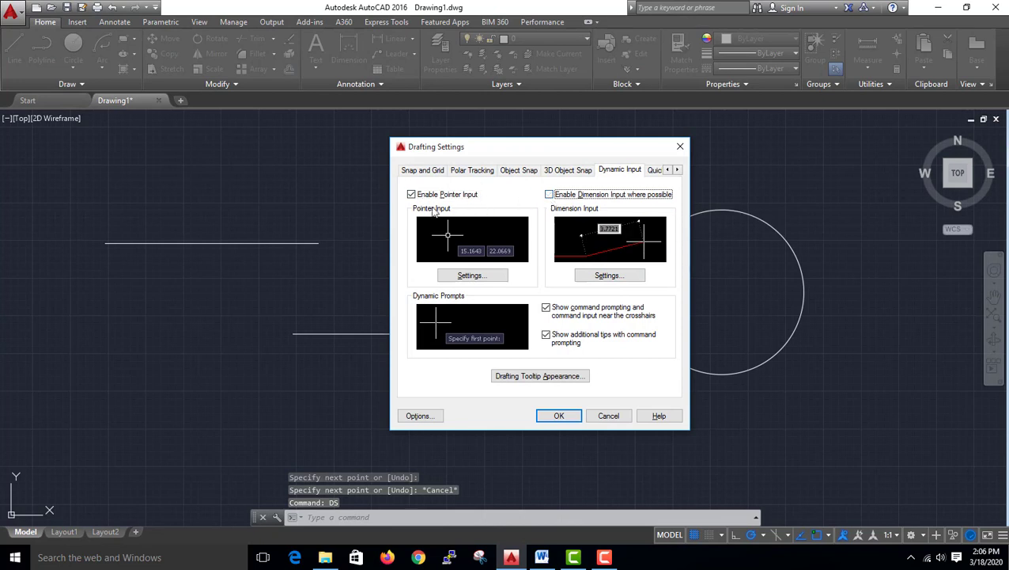
left_click(412, 195)
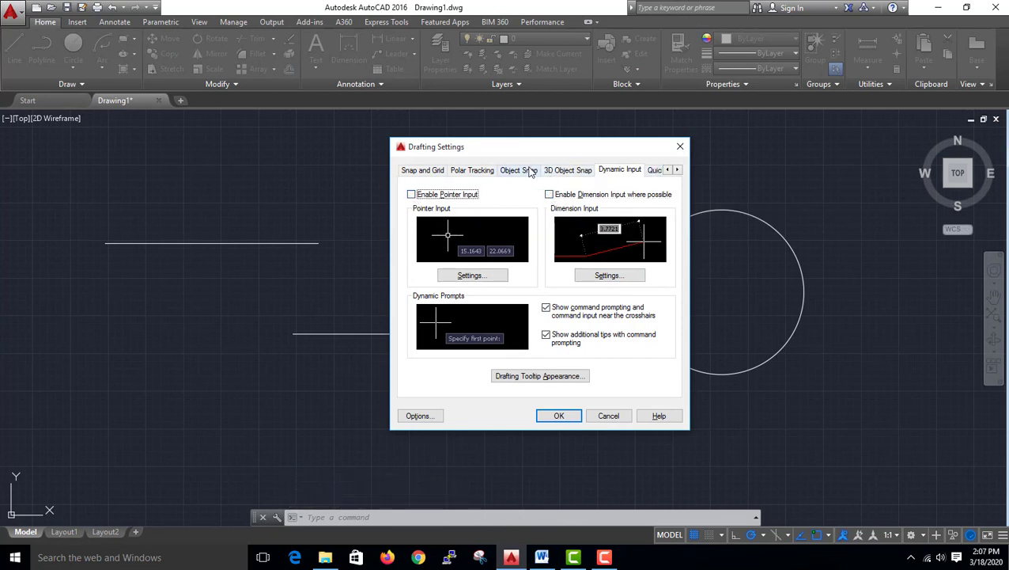
left_click(472, 172)
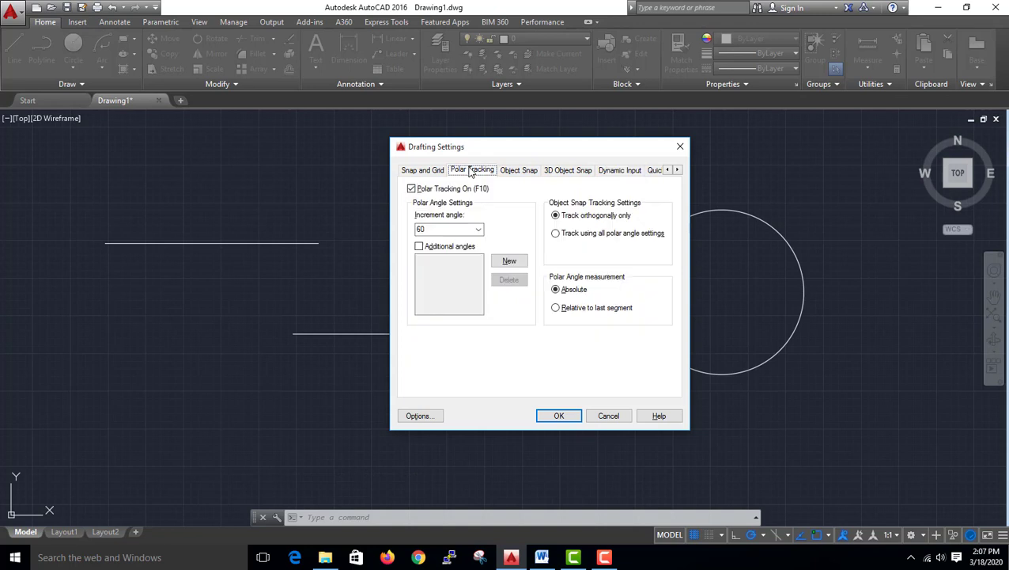
left_click(412, 189)
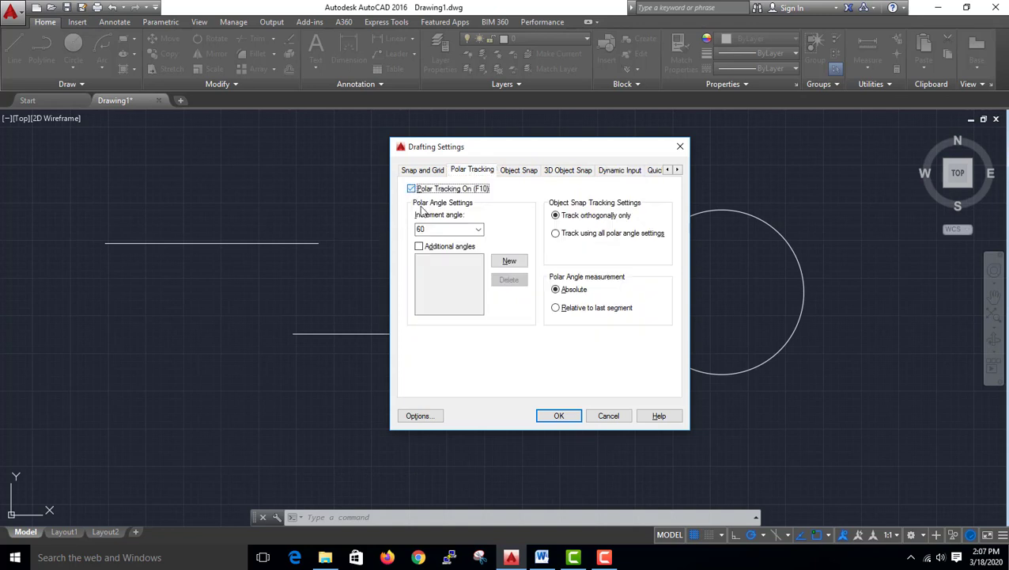
left_click(556, 415)
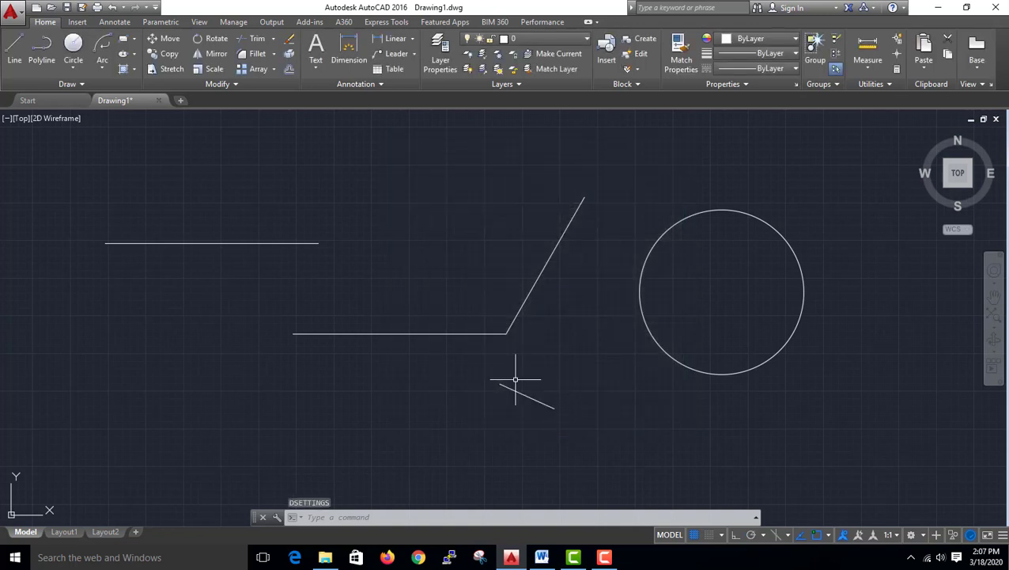